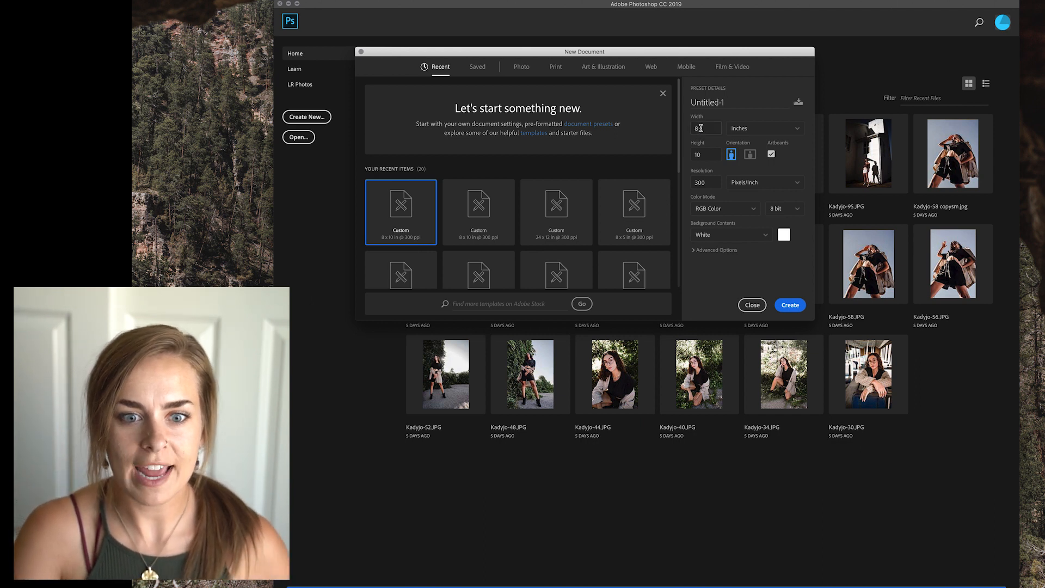
# Step: Create a document 8 inches wide by 10 inches high at 300 pixels/inch, with artboards enabled and a white background
pyautogui.click(697, 129)
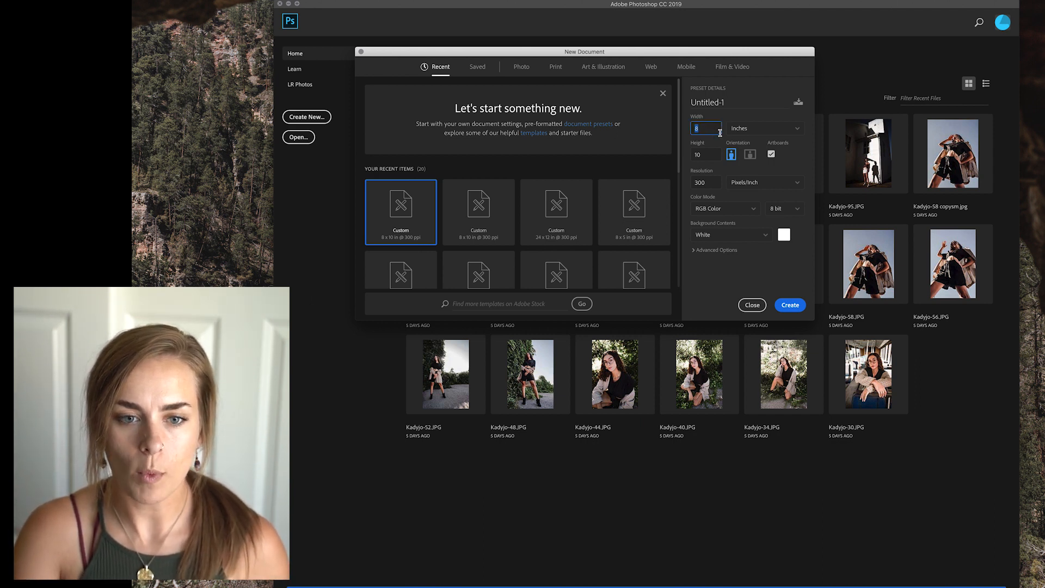
pyautogui.click(703, 154)
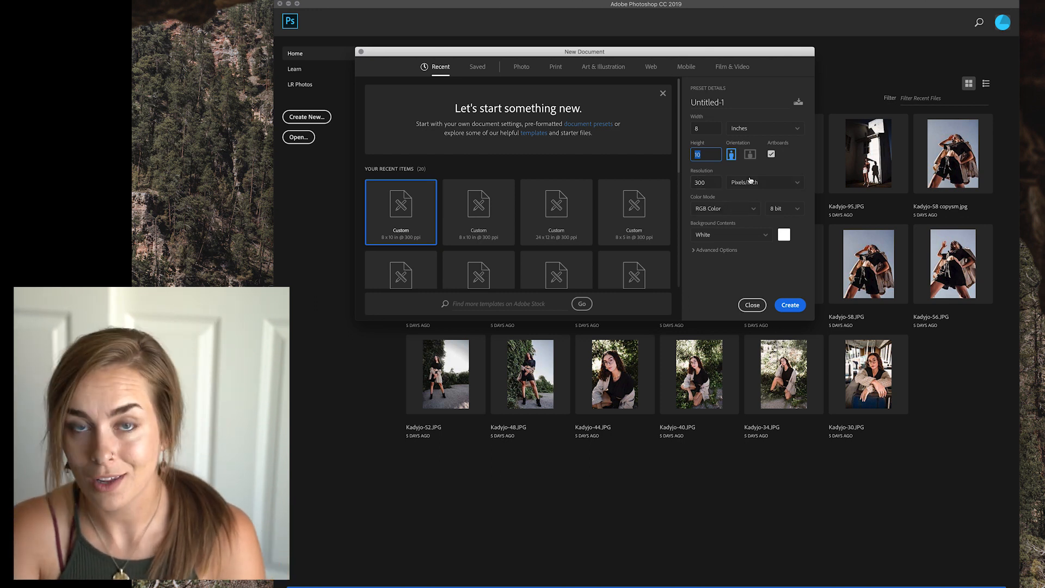
pyautogui.click(794, 161)
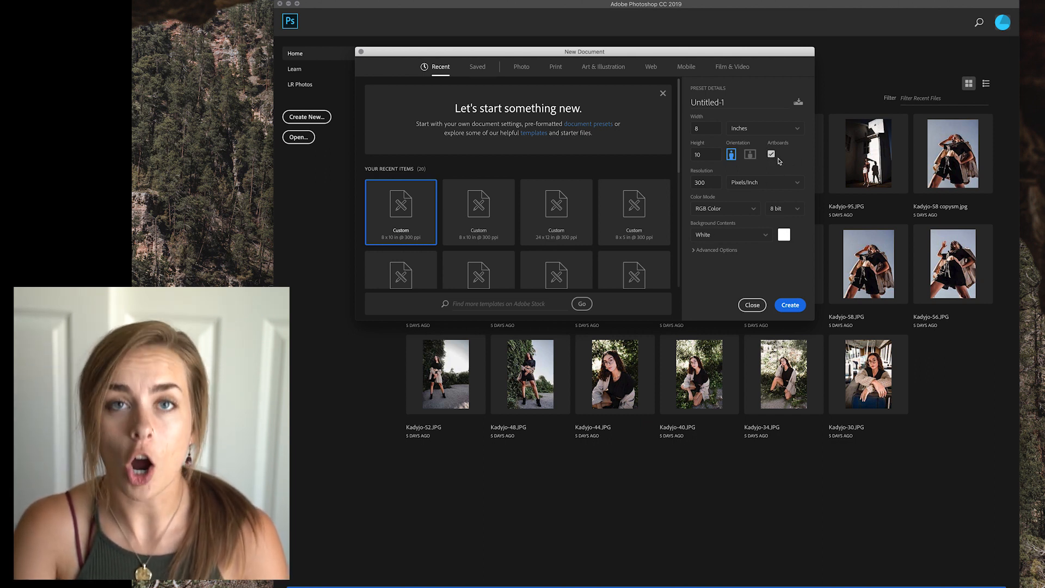
pyautogui.click(790, 305)
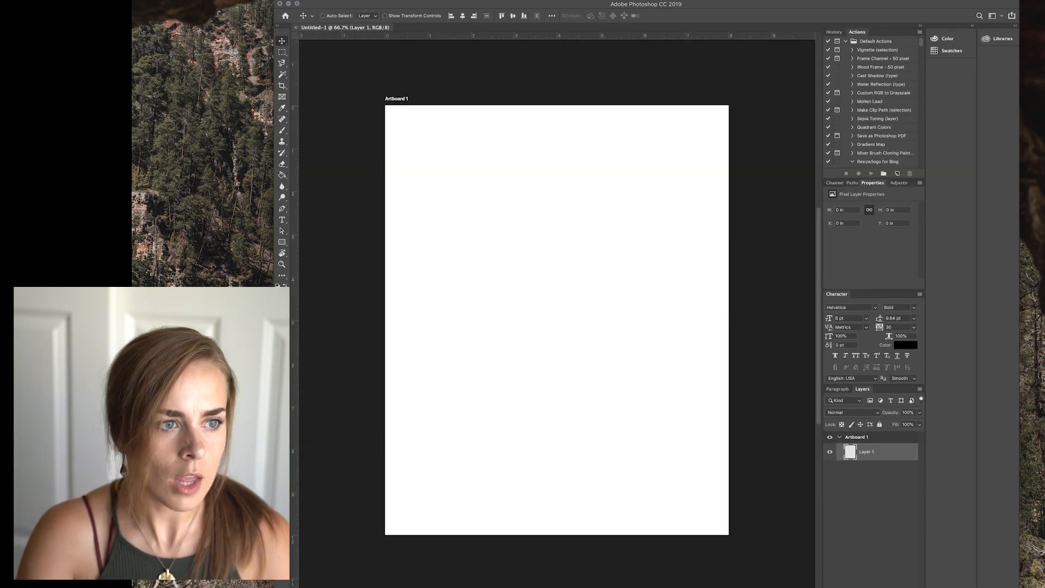
# Step: Place Kadyjo-97 copy.jpg from the Caro folder as an embedded image on the first artboard
pyautogui.click(207, 0)
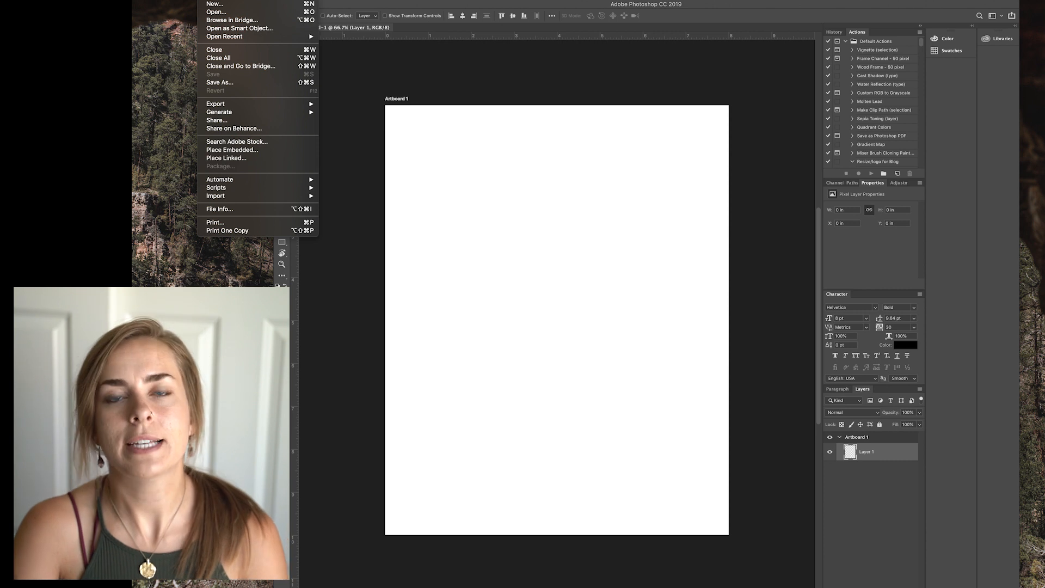
pyautogui.click(207, 0)
pyautogui.click(207, 0)
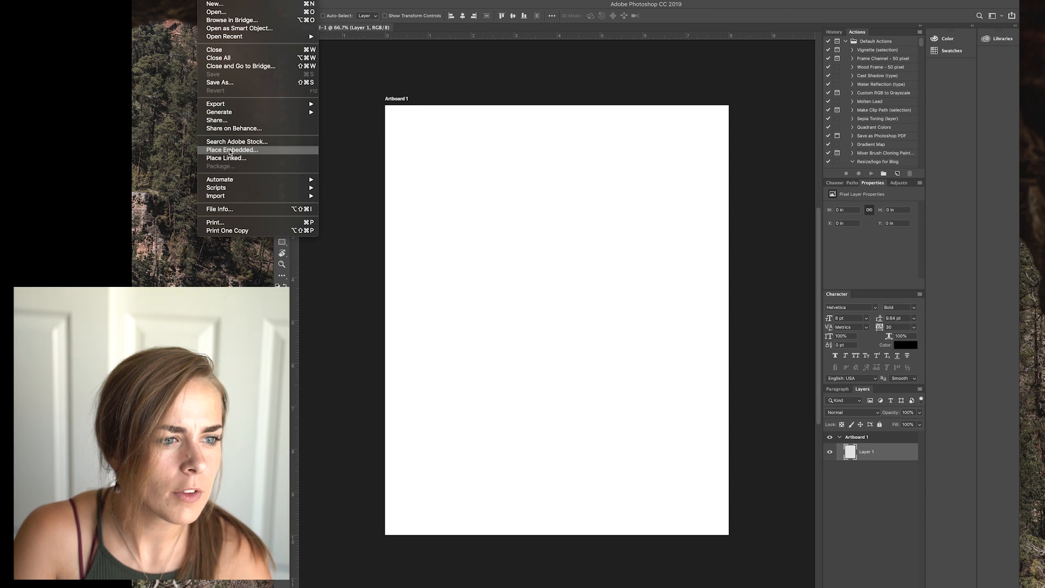
pyautogui.click(229, 151)
pyautogui.click(618, 148)
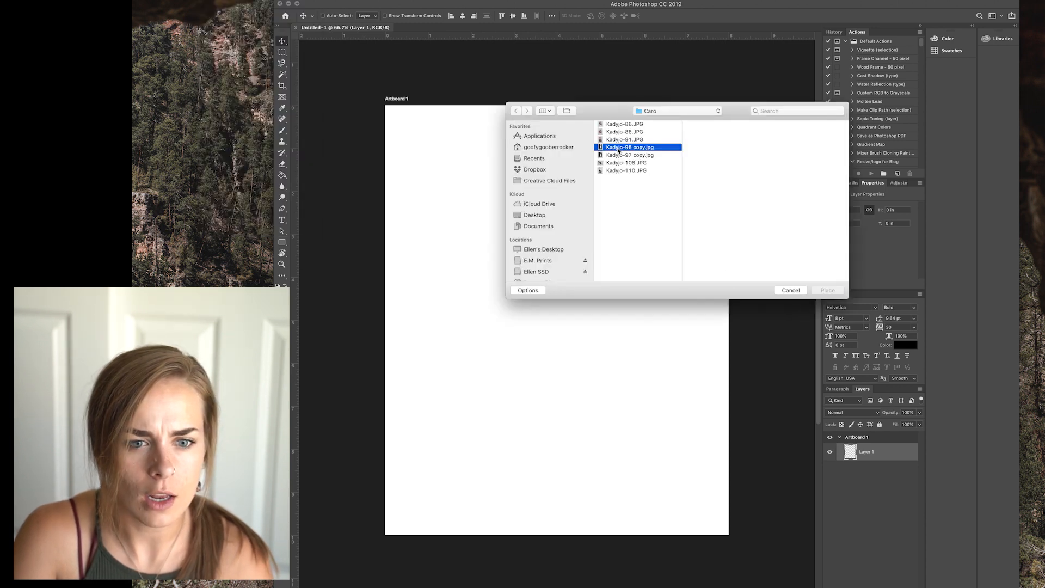
pyautogui.click(647, 155)
pyautogui.click(826, 291)
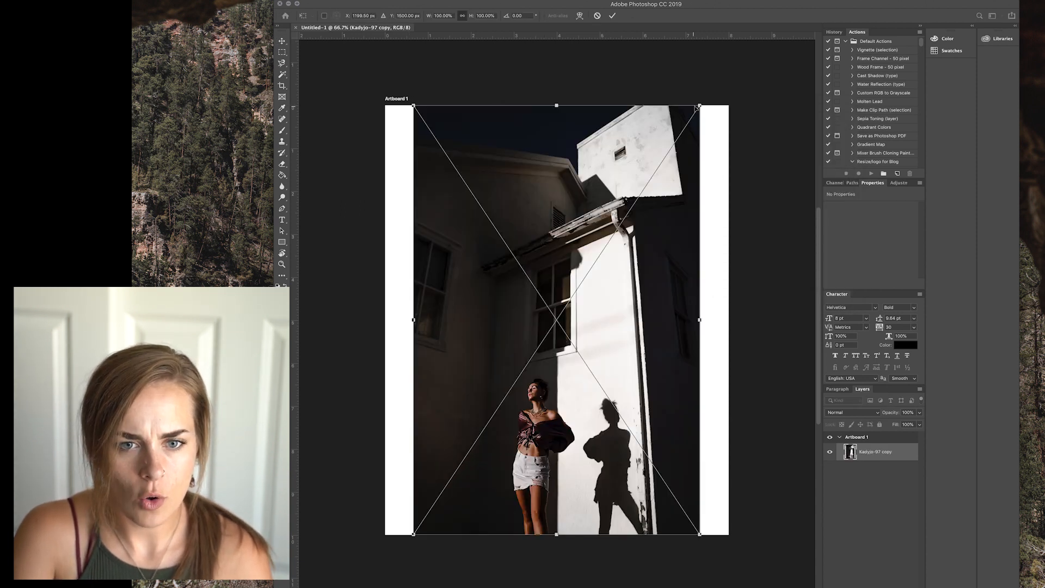
# Step: Enlarge the placed photo to about 8.1 inches wide so it covers the whole first artboard, and commit the transform
pyautogui.moveTo(701, 107); pyautogui.dragTo(744, 73)
pyautogui.moveTo(409, 59); pyautogui.dragTo(367, 32)
pyautogui.press('Return')
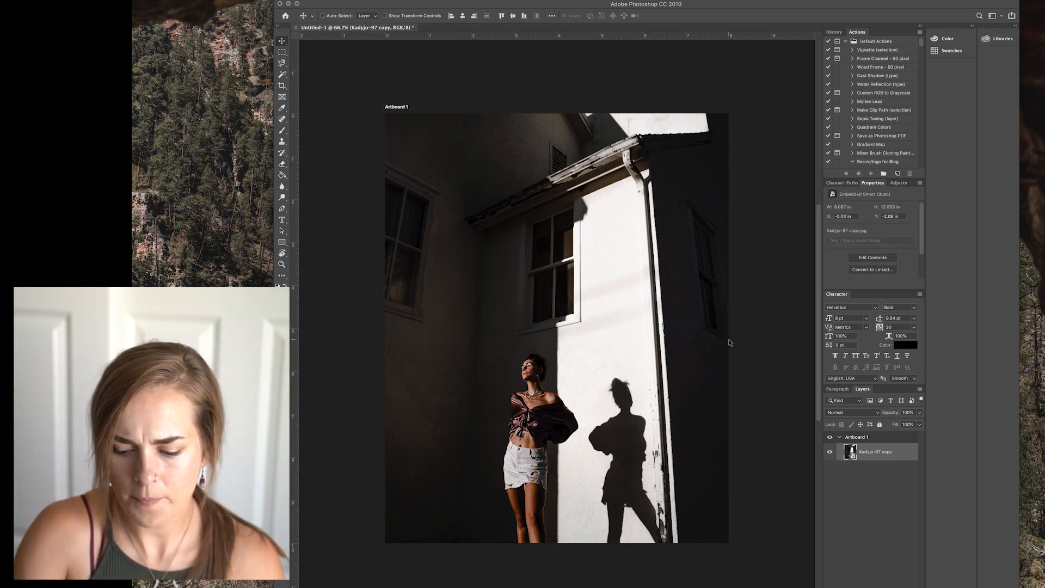
# Step: Add a second artboard of the same size directly to the right of Artboard 1
pyautogui.hotkey('shift', 'v')
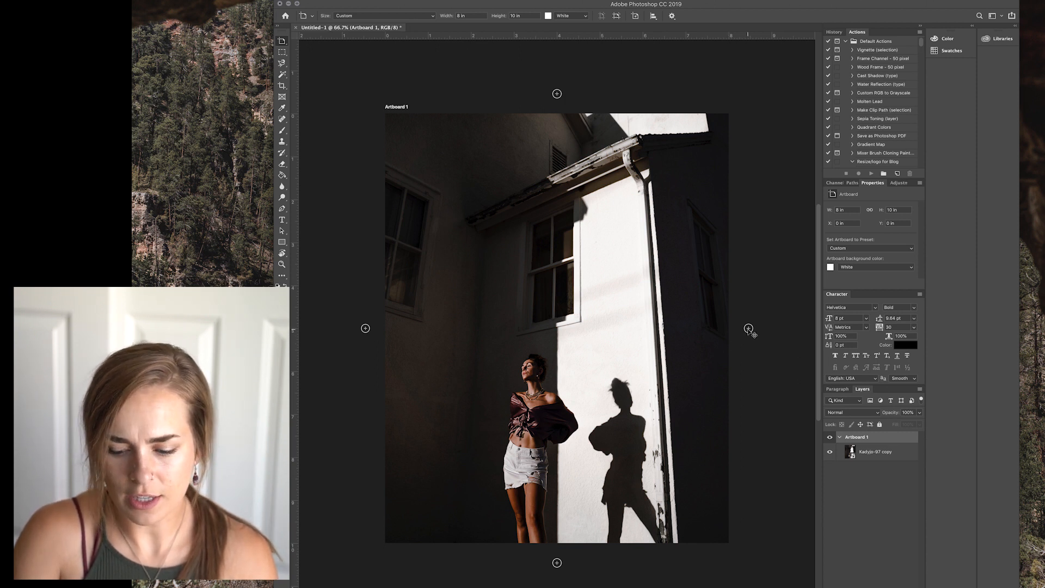
pyautogui.click(748, 329)
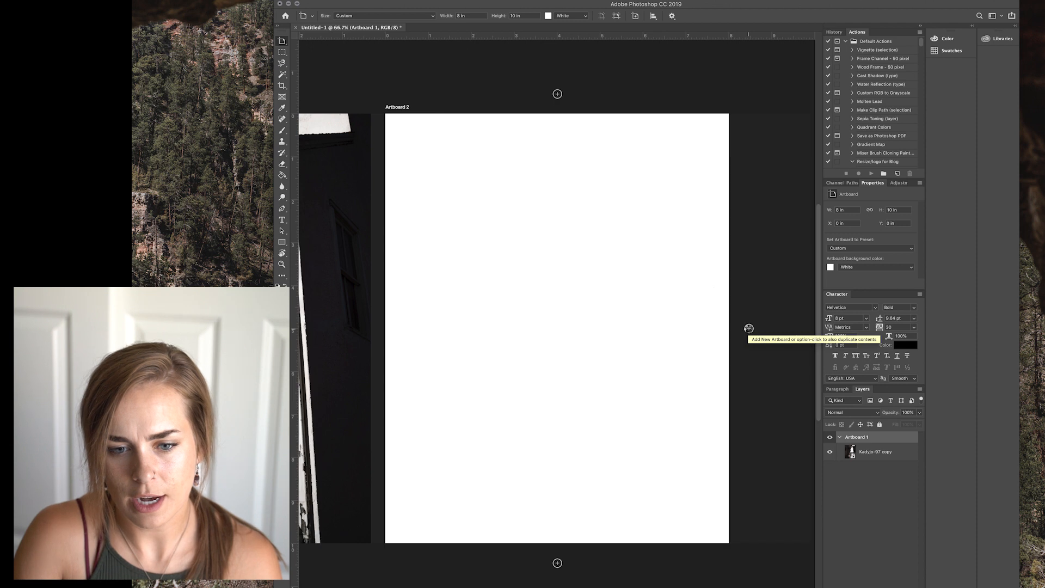
pyautogui.scroll(-3, 526, 223)
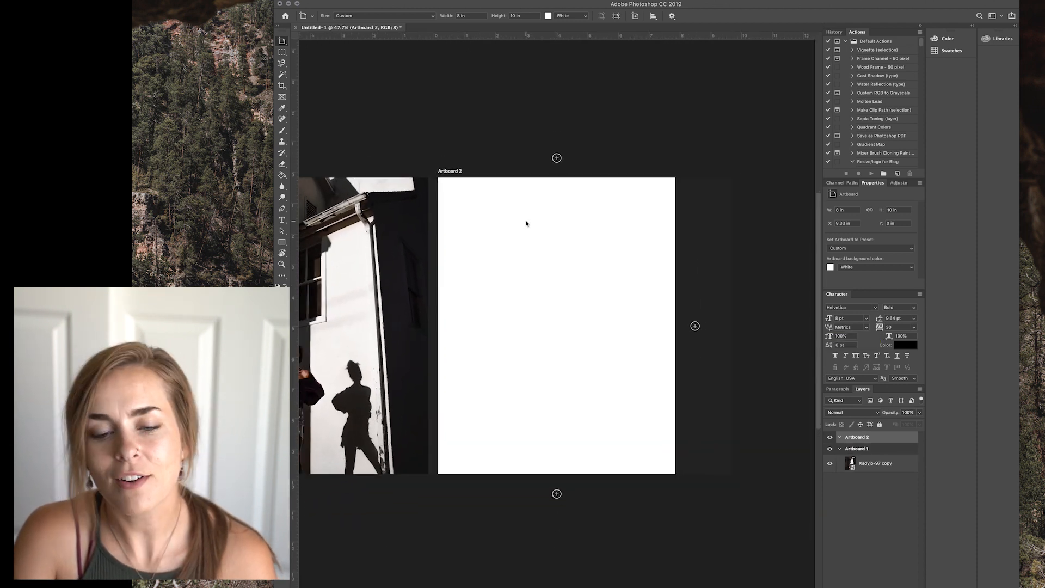
pyautogui.scroll(-1, 526, 223)
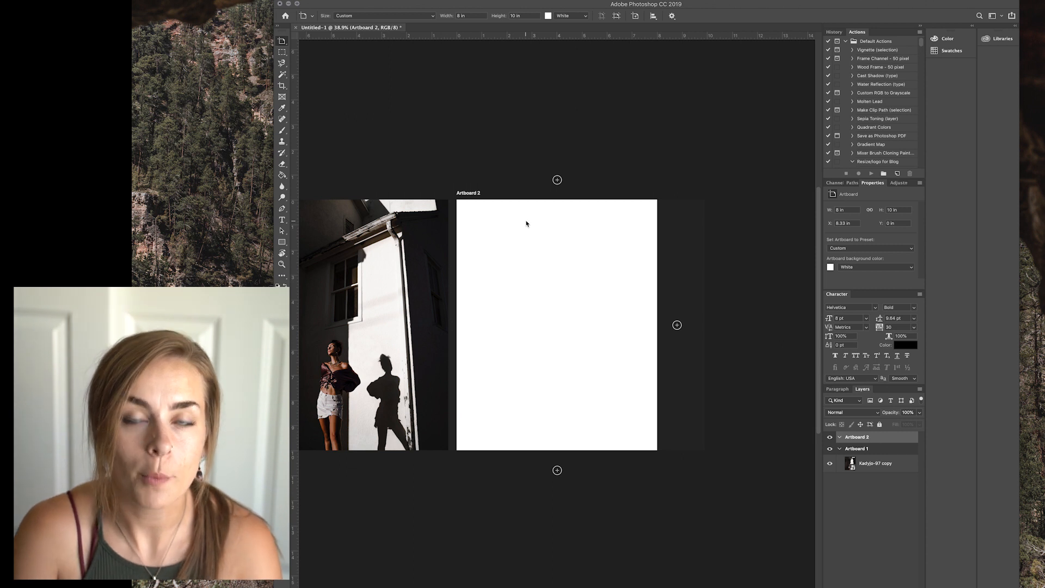
# Step: Marquee-select all of Artboard 2 and add a solid color fill layer with hex color 191919
pyautogui.click(281, 52)
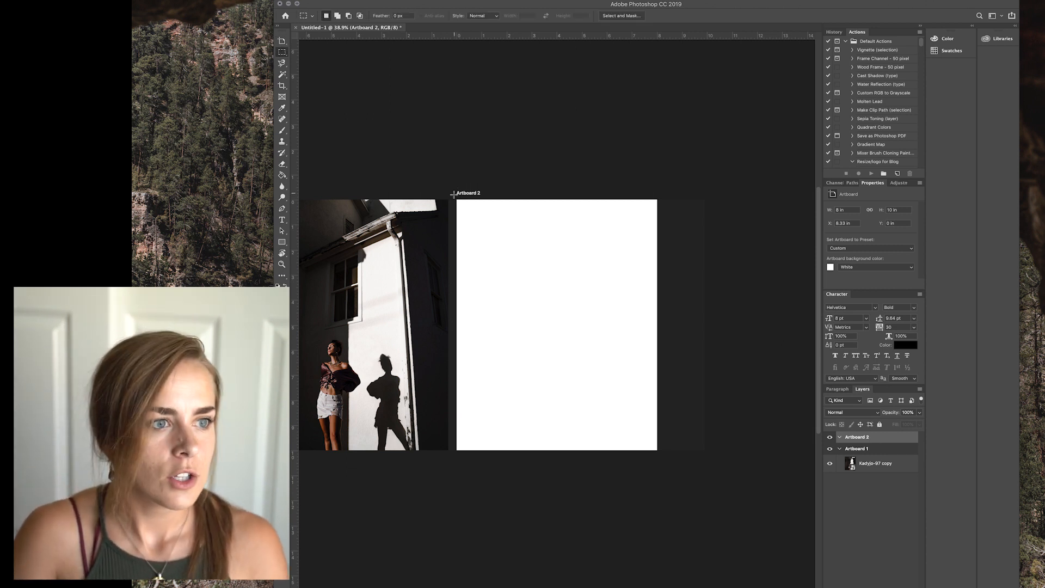
pyautogui.moveTo(453, 195); pyautogui.dragTo(673, 460)
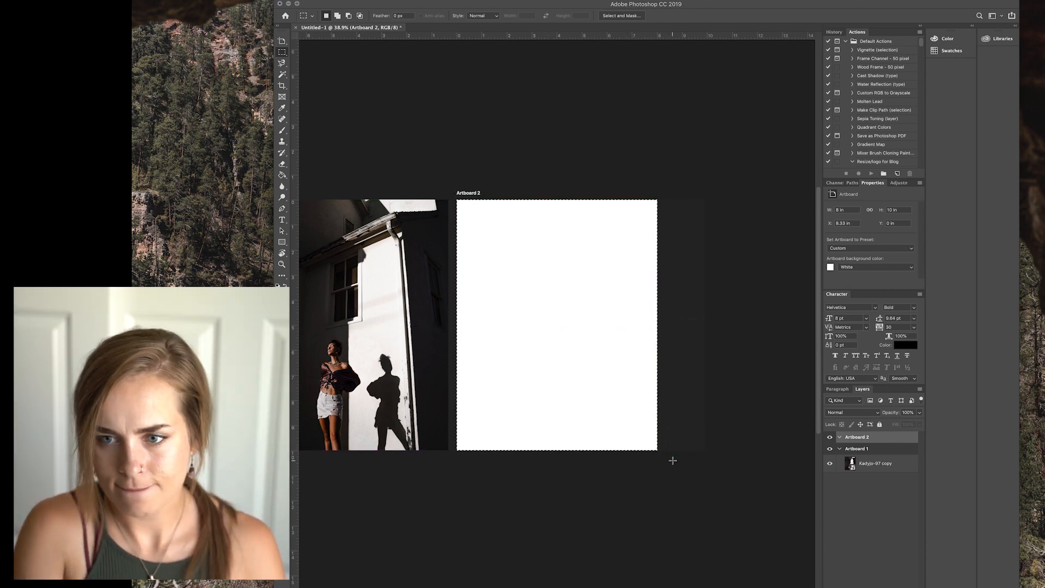
pyautogui.click(336, 0)
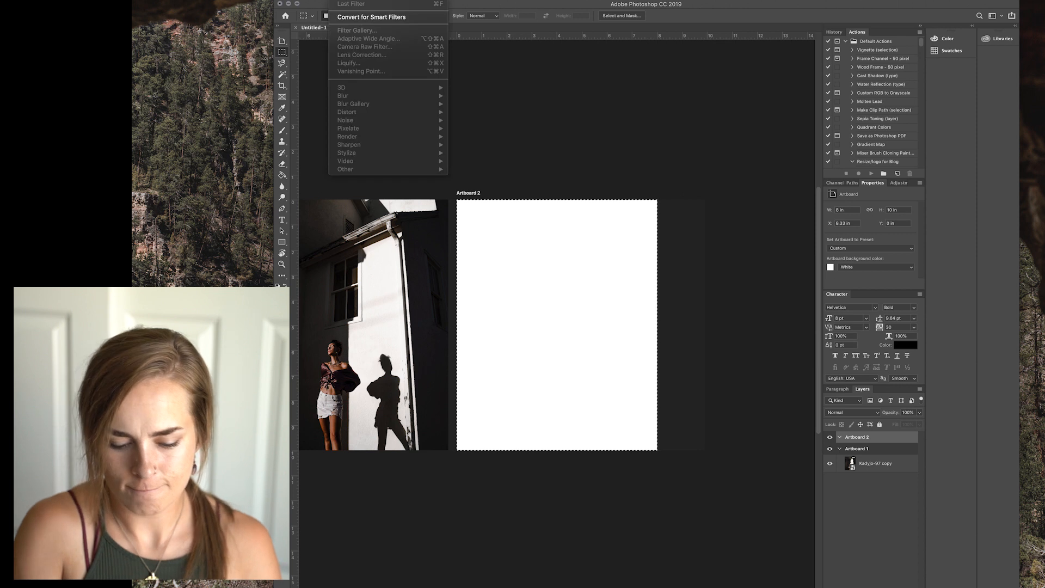
pyautogui.moveTo(271, 0)
pyautogui.moveTo(305, 101)
pyautogui.click(406, 101)
pyautogui.click(873, 265)
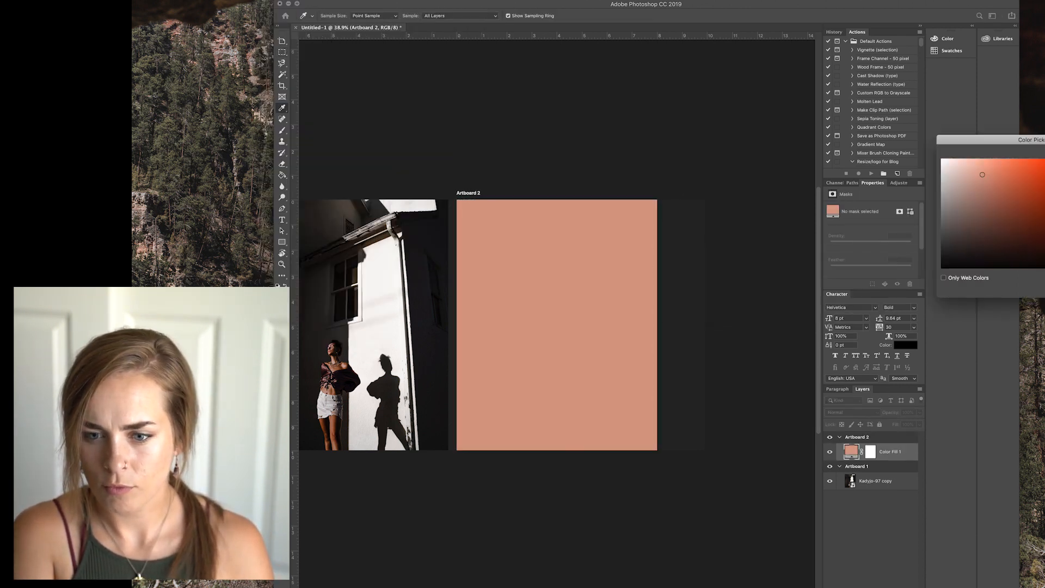
pyautogui.moveTo(1010, 143); pyautogui.dragTo(891, 153)
pyautogui.write('191919')
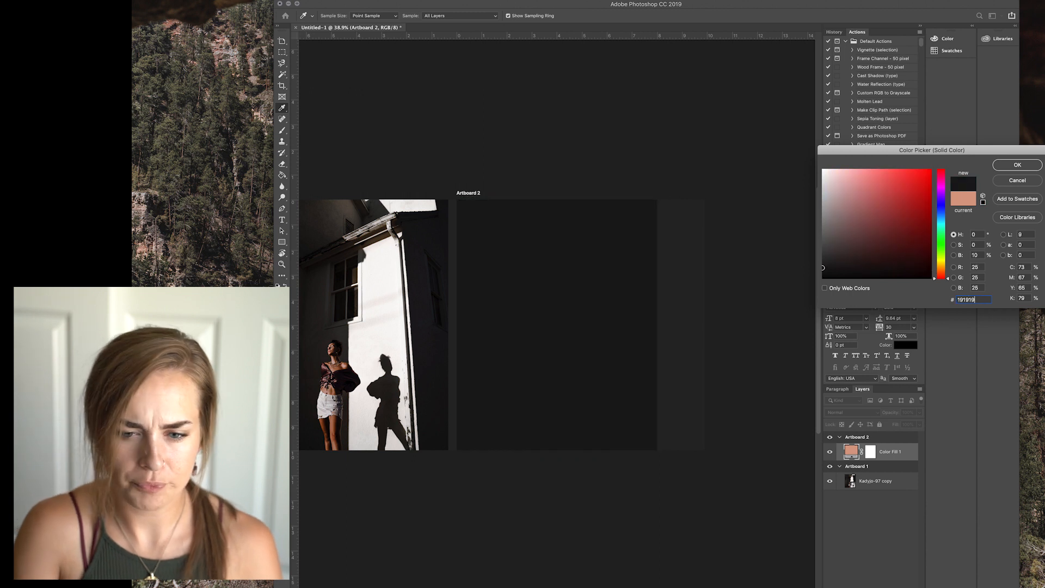
pyautogui.press('Return')
# Step: Place Kadyjo-95 copy.jpg as an embedded image on Artboard 2 and move it flush with the artboard's left edge
pyautogui.click(212, 1)
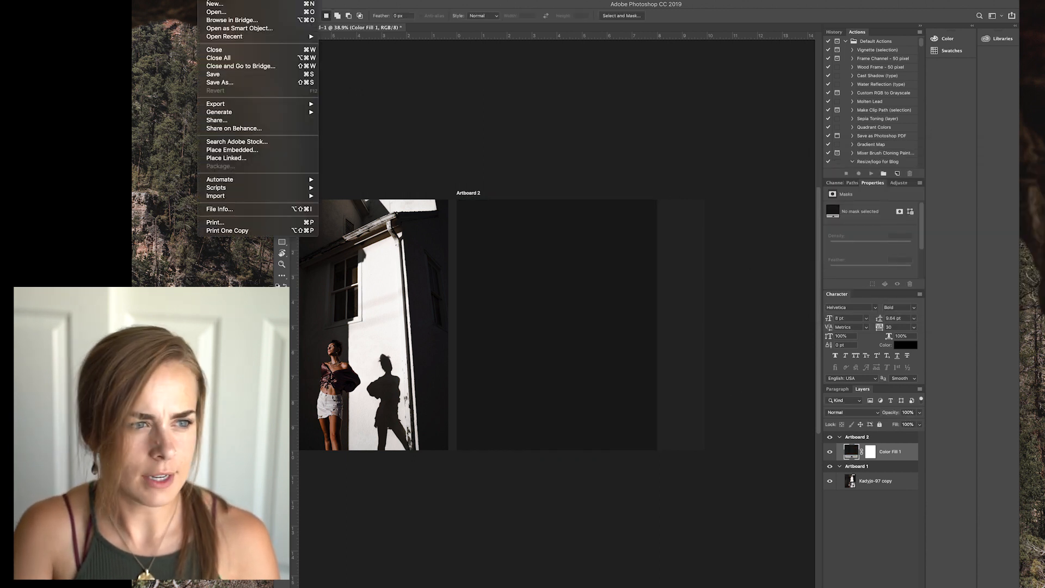
pyautogui.click(247, 150)
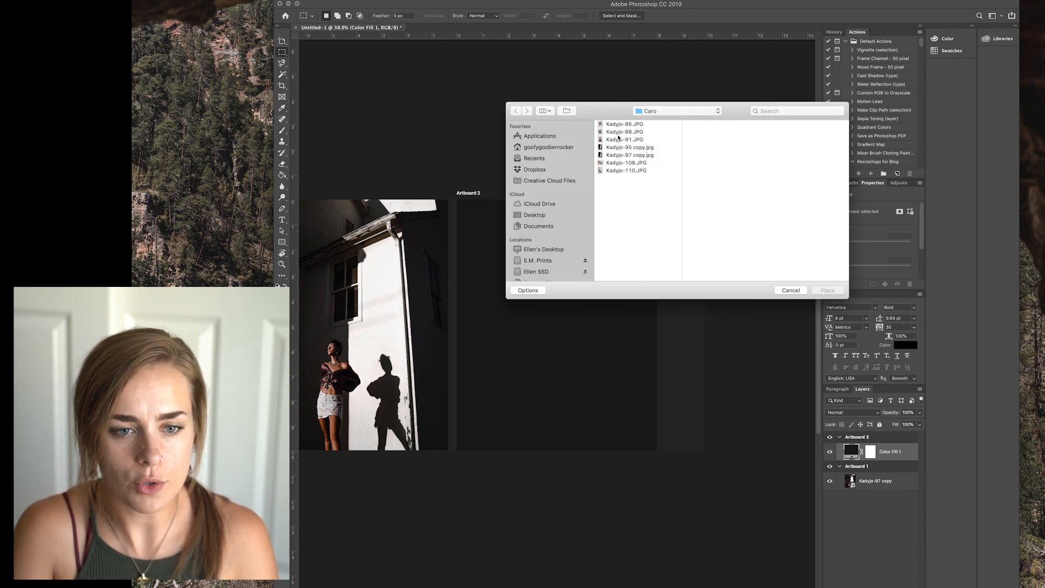
pyautogui.click(627, 148)
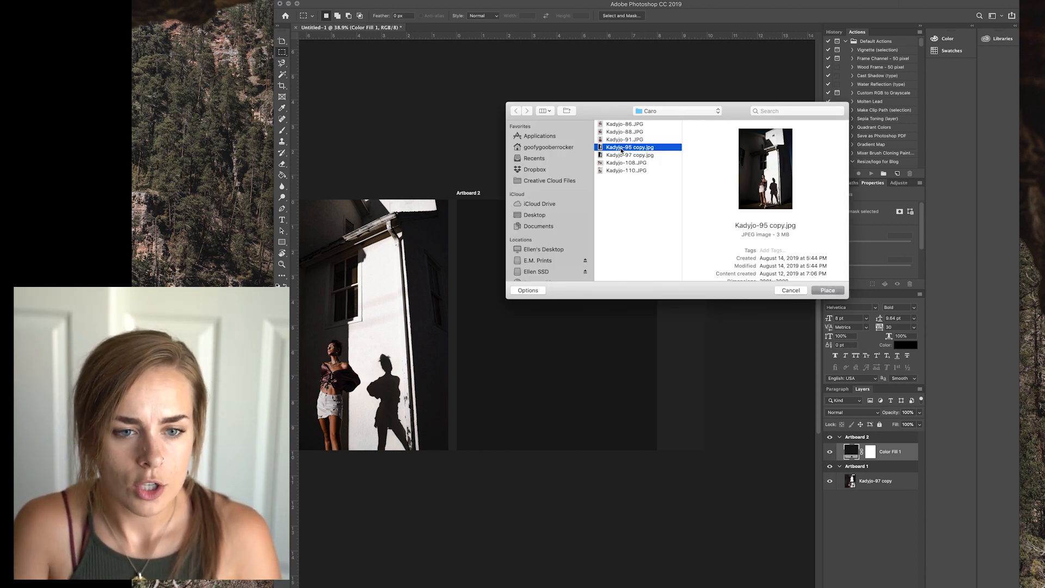
pyautogui.click(828, 290)
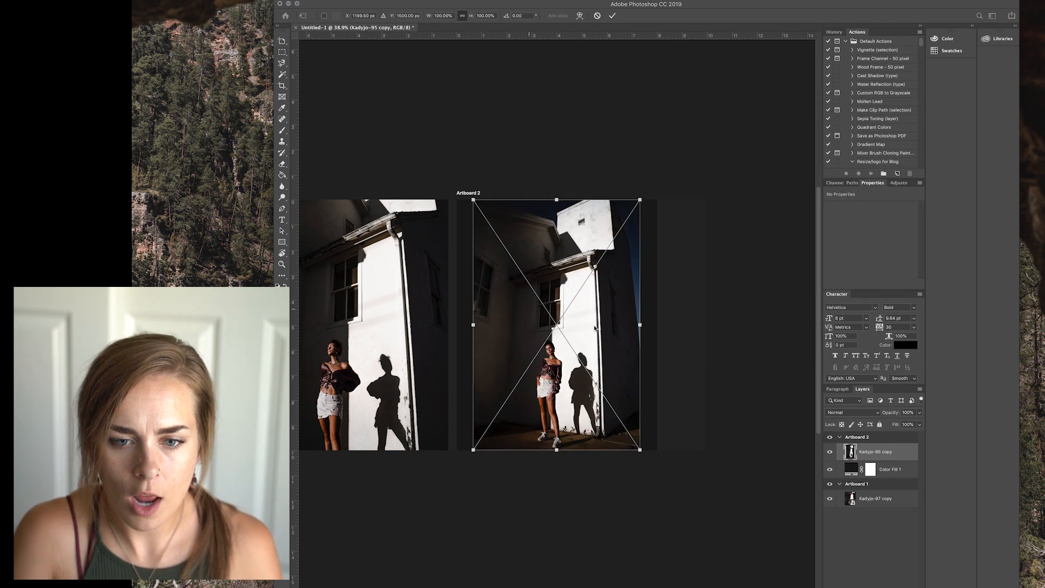
pyautogui.moveTo(619, 337); pyautogui.dragTo(603, 336)
pyautogui.press('Return')
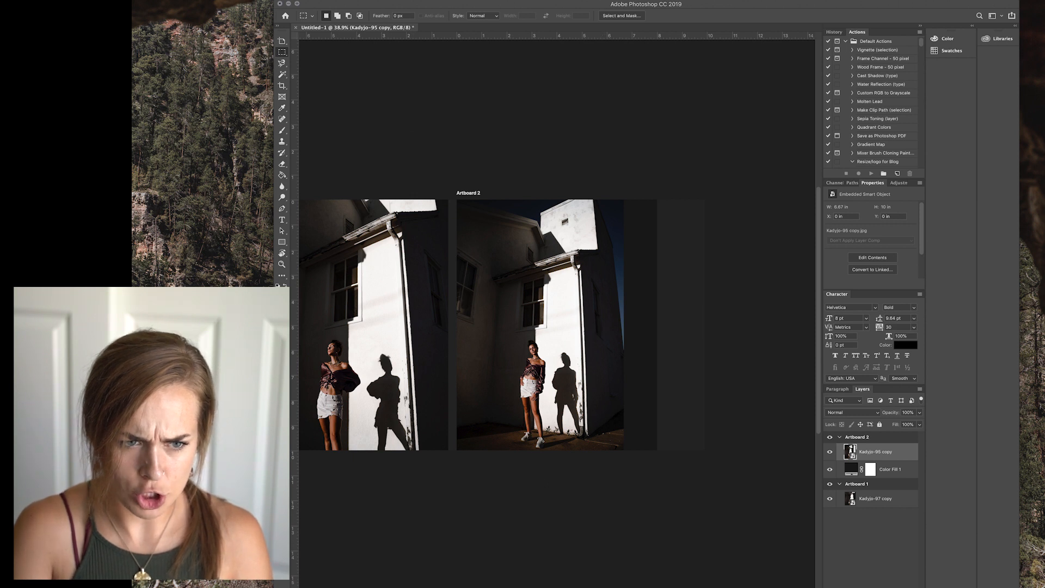
# Step: Open the embedded-image file chooser and compare previews of the remaining photos, including Kadyjo-86, 88, 91, 108 and 110
pyautogui.click(206, 0)
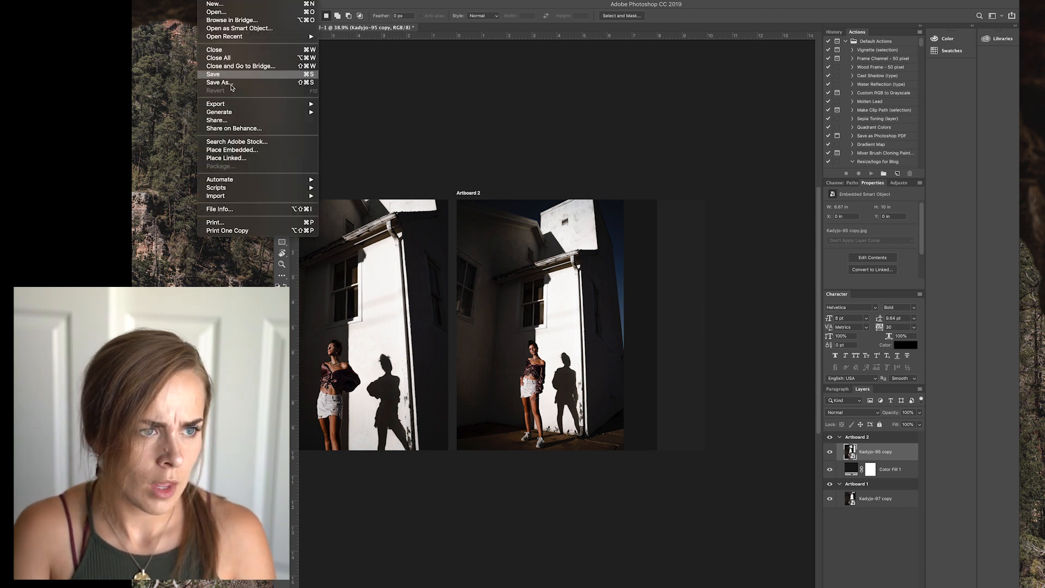
pyautogui.click(244, 154)
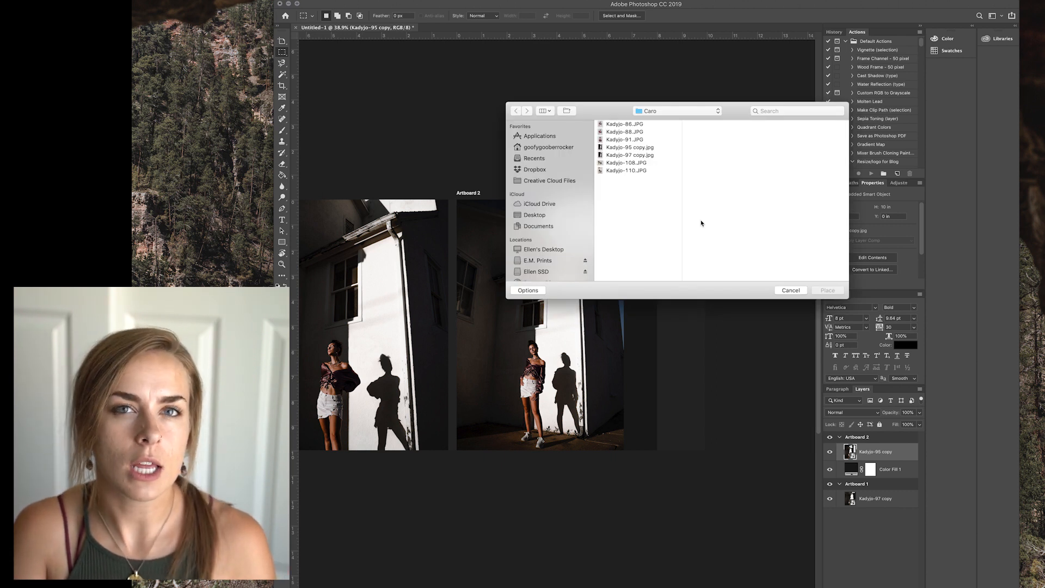
pyautogui.click(617, 140)
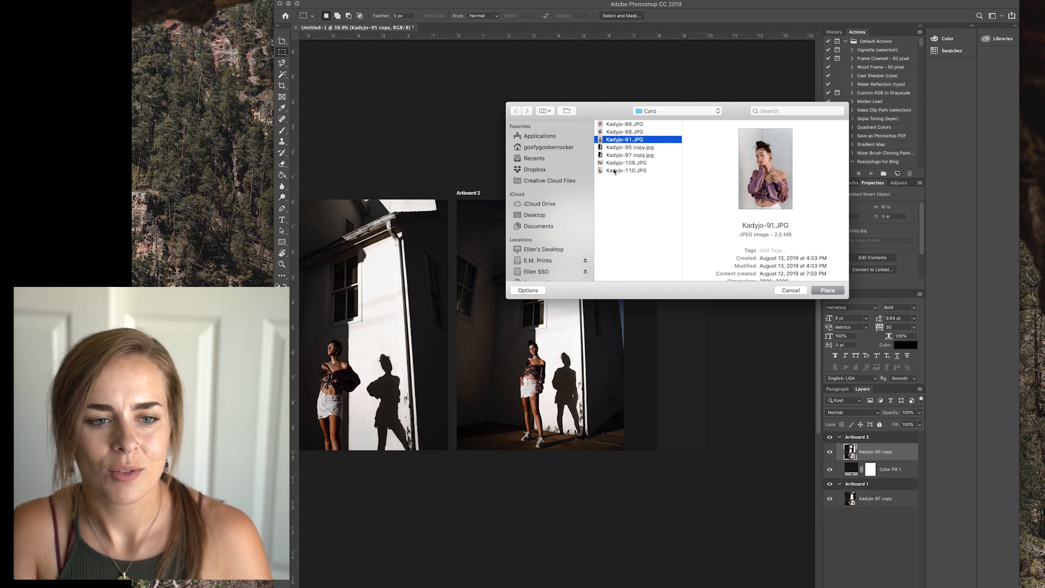
pyautogui.click(621, 132)
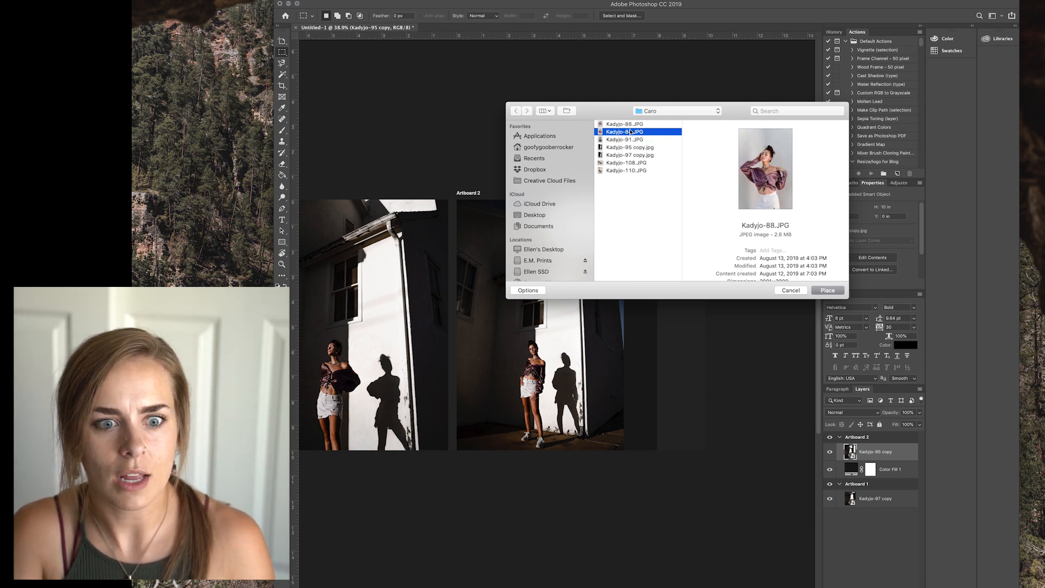
pyautogui.click(622, 124)
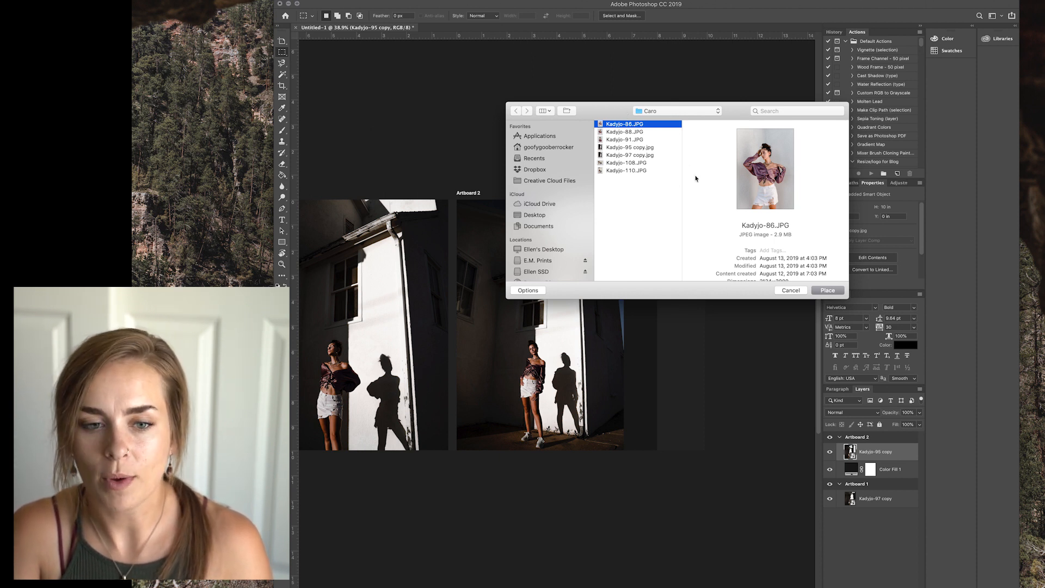
pyautogui.click(624, 132)
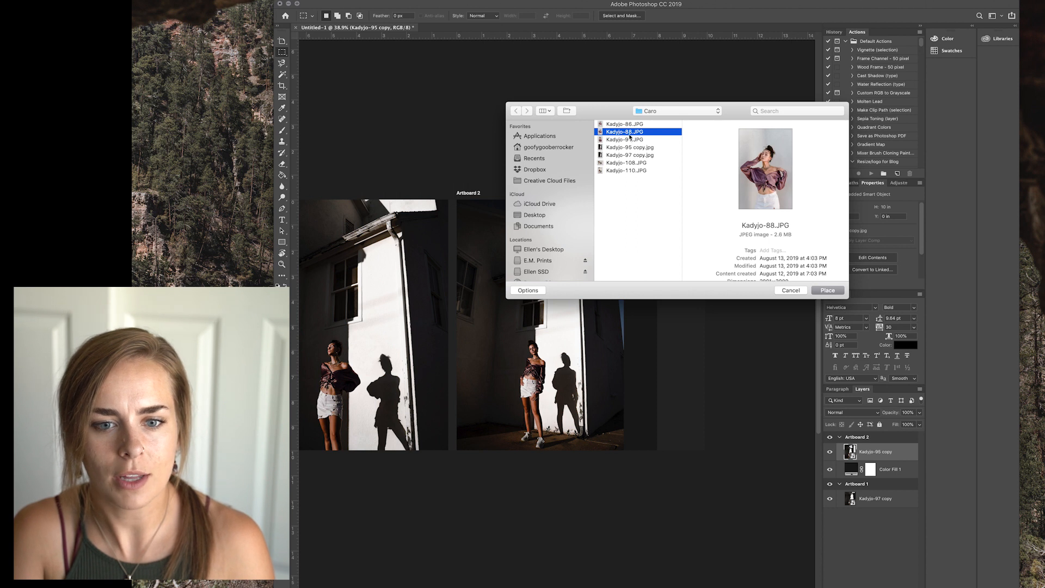
pyautogui.click(631, 140)
pyautogui.click(639, 125)
pyautogui.click(638, 140)
pyautogui.click(639, 164)
pyautogui.click(635, 171)
pyautogui.click(636, 125)
pyautogui.click(638, 133)
pyautogui.click(638, 139)
# Step: Place Kadyjo-86.JPG on Artboard 2 and move it across the right edge to X about 7.2 inches, leaving a gap beside the first photo
pyautogui.click(639, 125)
pyautogui.click(828, 291)
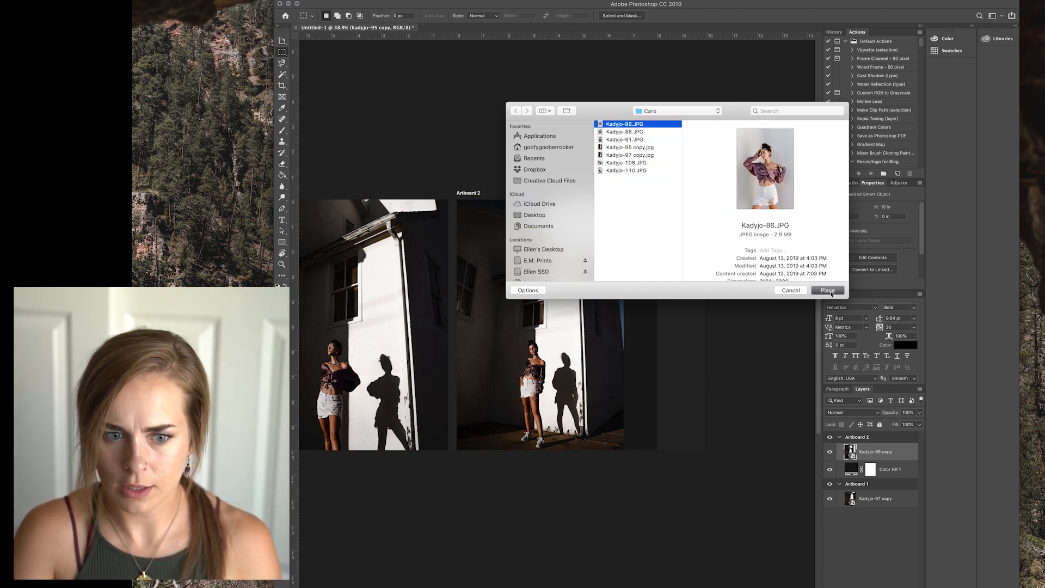
pyautogui.moveTo(614, 316); pyautogui.dragTo(783, 312)
pyautogui.press('Return')
# Step: Add a third artboard of the same size directly to the right of Artboard 2
pyautogui.scroll(-3, 783, 312)
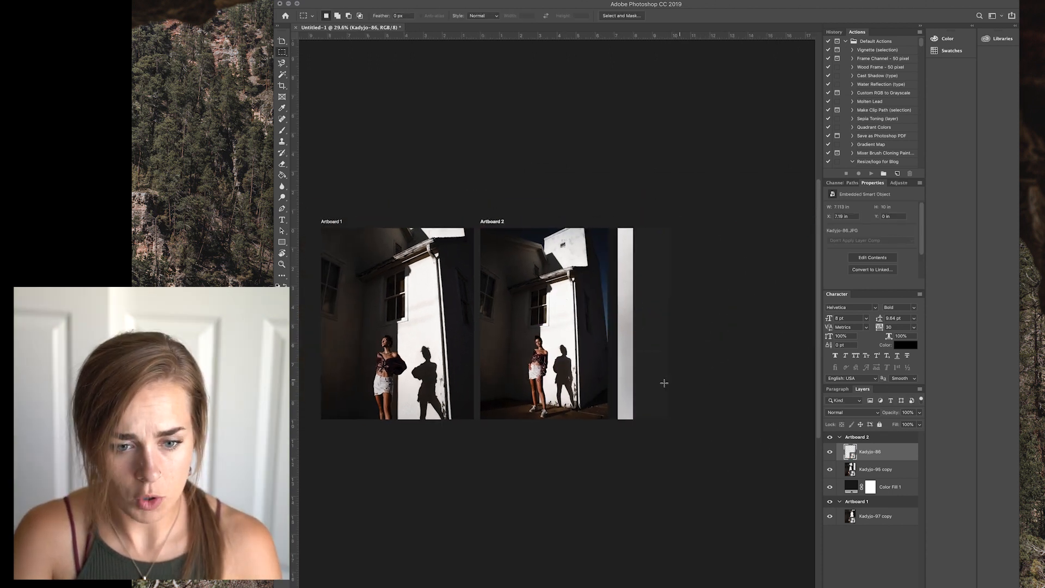
pyautogui.click(282, 40)
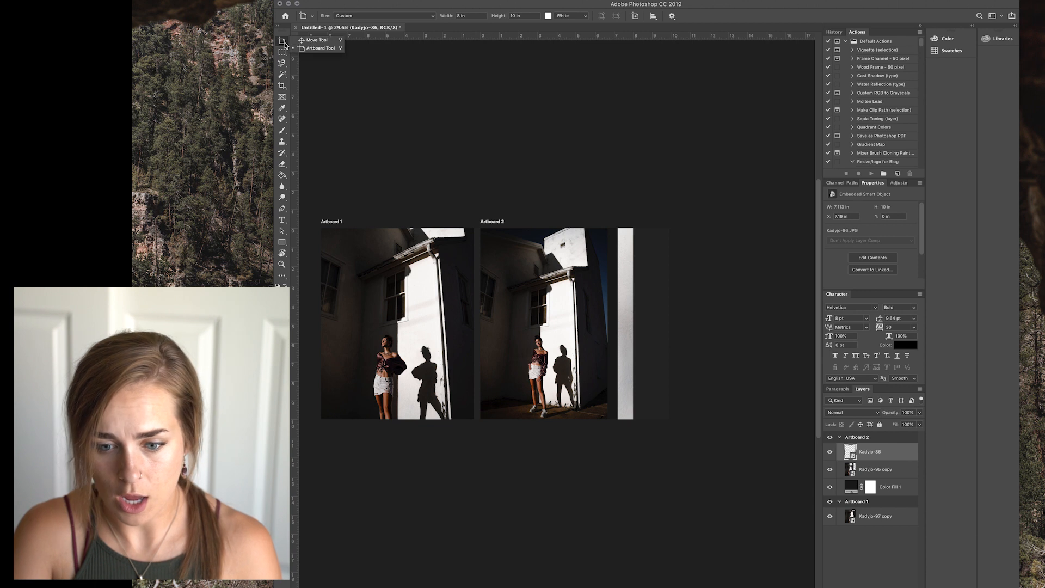
pyautogui.click(653, 325)
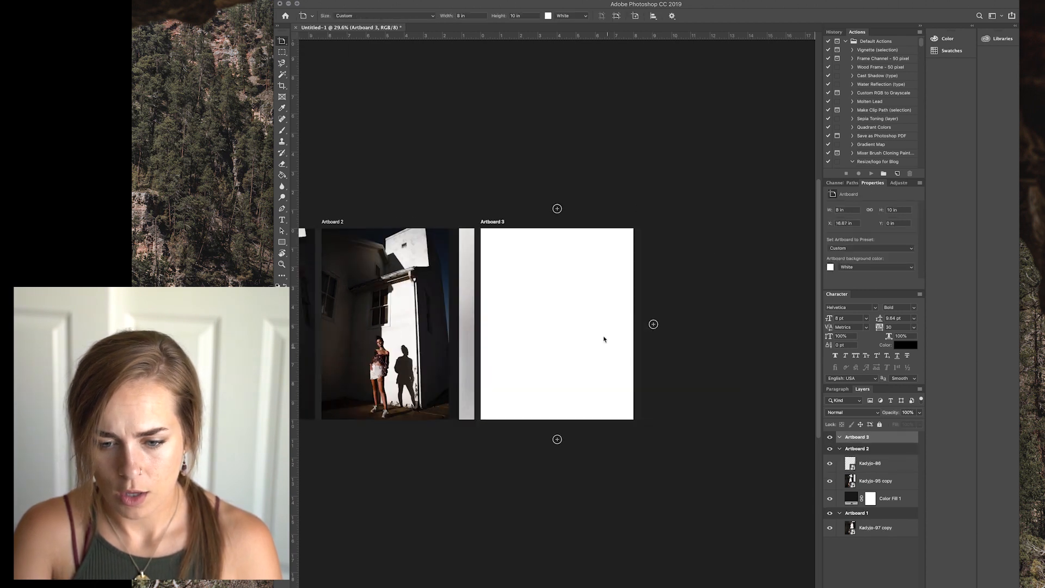
# Step: Duplicate the dark color fill layer from Artboard 2 and move the copy into Artboard 3
pyautogui.click(895, 500)
pyautogui.hotkey('ctrl', 'j')
pyautogui.moveTo(895, 500); pyautogui.dragTo(888, 439)
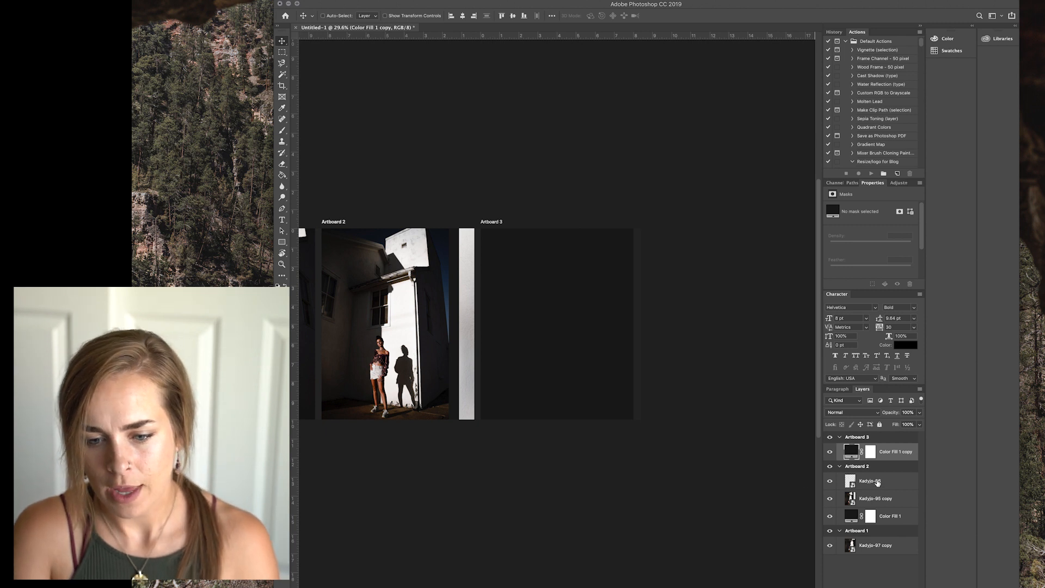
# Step: Move Artboard 3 closer to Artboard 2, to X about 16.23 inches, so its edge meets Artboard 2's right edge
pyautogui.click(878, 483)
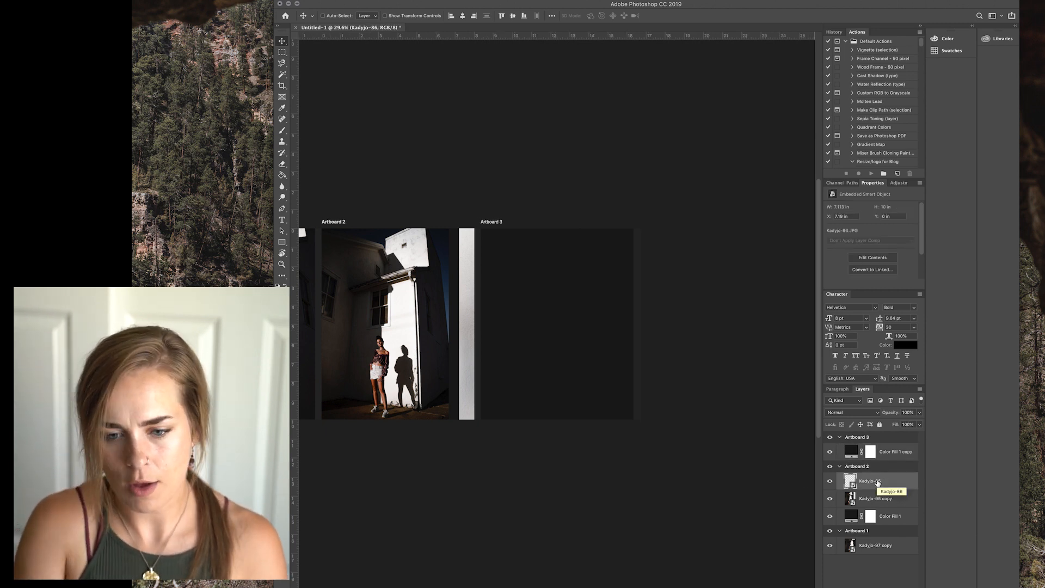
pyautogui.click(875, 437)
pyautogui.hscroll(-5, 606, 226)
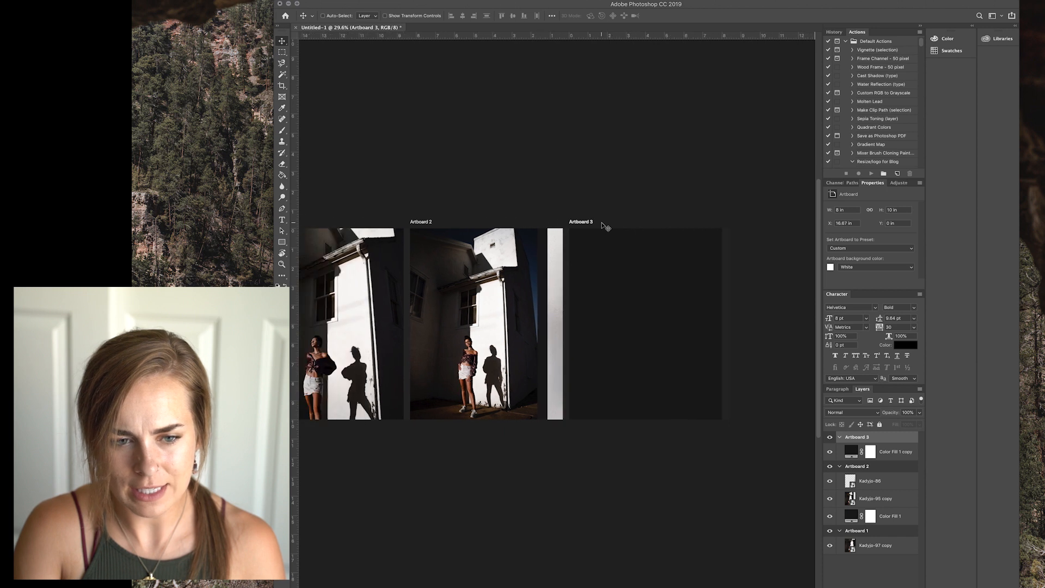
pyautogui.moveTo(635, 234); pyautogui.dragTo(627, 236)
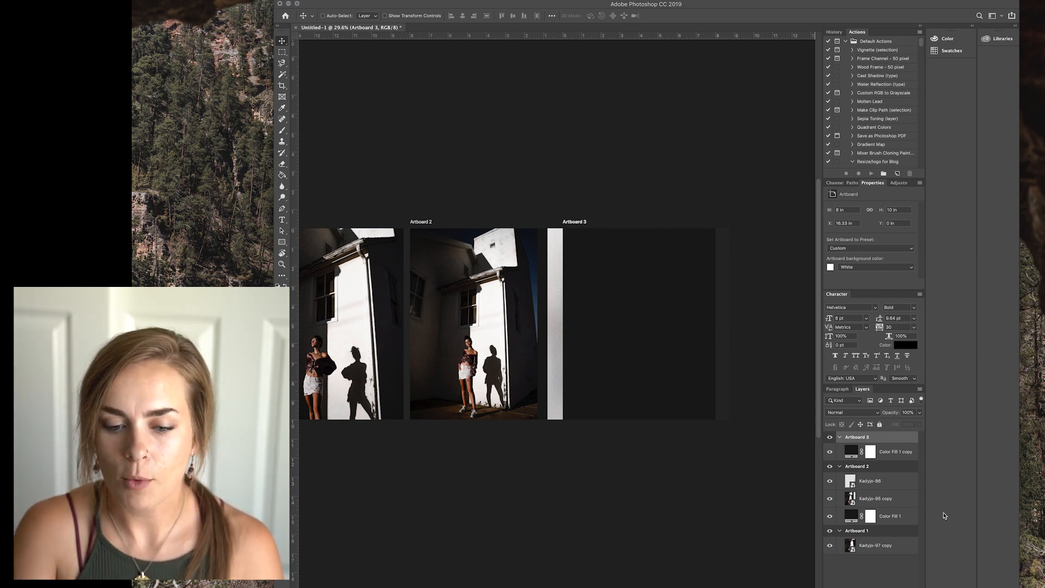
# Step: Duplicate the Kadyjo-86 layer into Artboard 3 and position the copy at X about -0.8 inches to continue the photo from Artboard 2
pyautogui.click(879, 482)
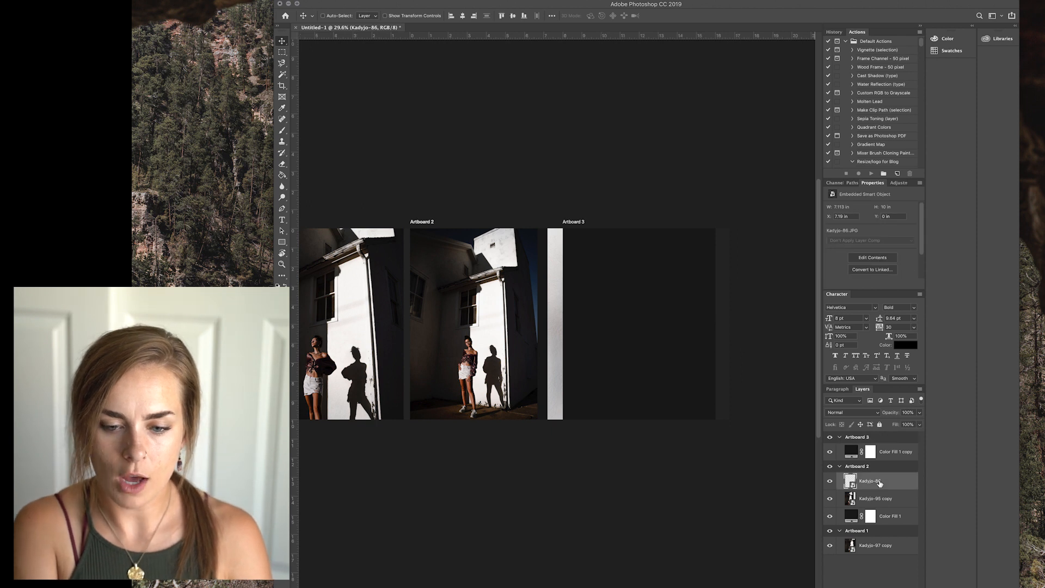
pyautogui.press('super+j')
pyautogui.moveTo(881, 483); pyautogui.dragTo(878, 451)
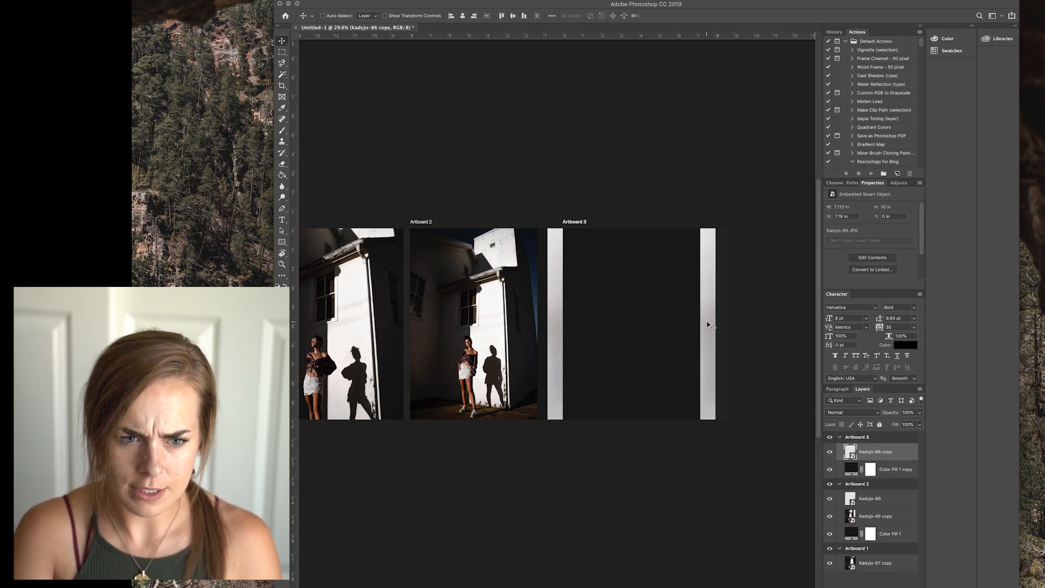
pyautogui.moveTo(665, 323); pyautogui.dragTo(571, 320)
pyautogui.moveTo(662, 362); pyautogui.dragTo(646, 358)
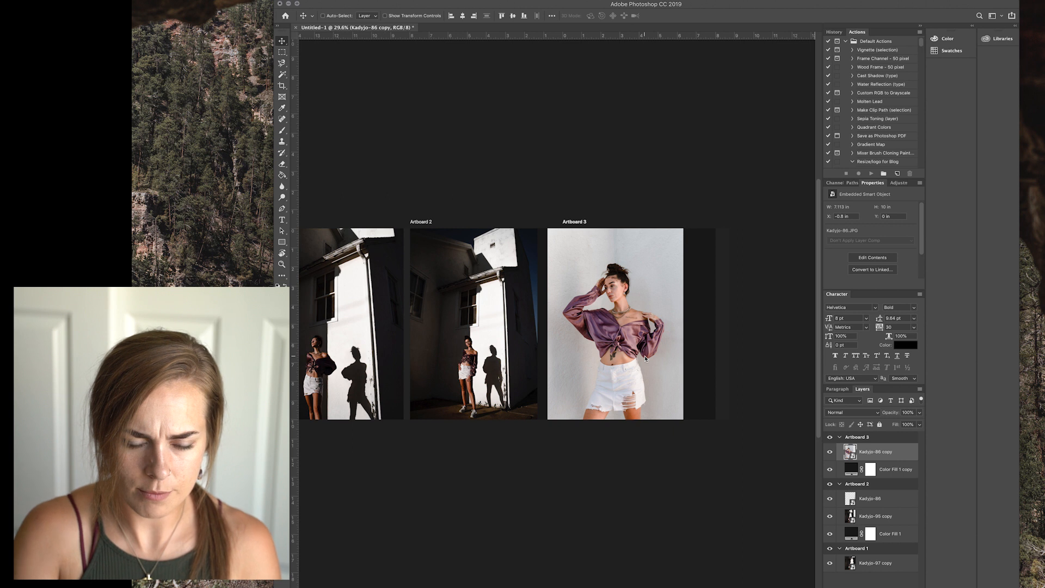
pyautogui.scroll(-1, 630, 293)
pyautogui.scroll(3, 630, 293)
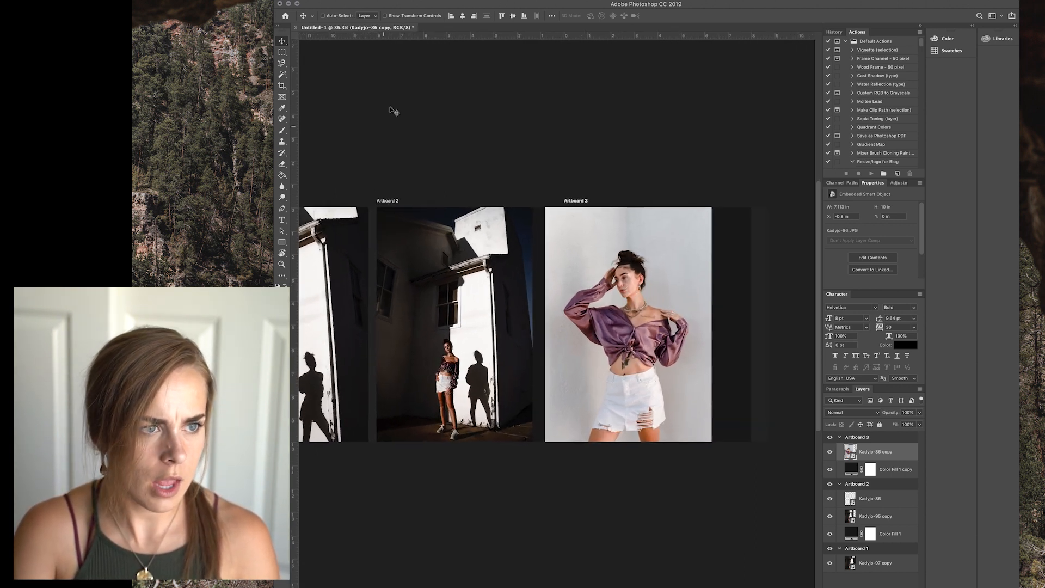
# Step: Place Kadyjo-88.JPG embedded on Artboard 3, scale it to about 48.5%, and position it across the upper right edge at X about 5.93 inches
pyautogui.click(213, 2)
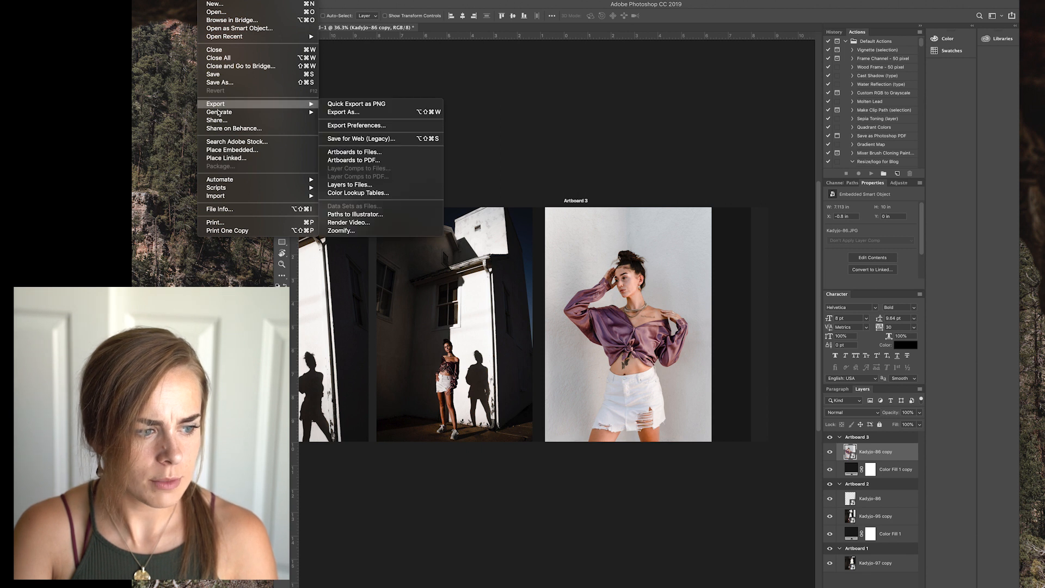
pyautogui.click(235, 154)
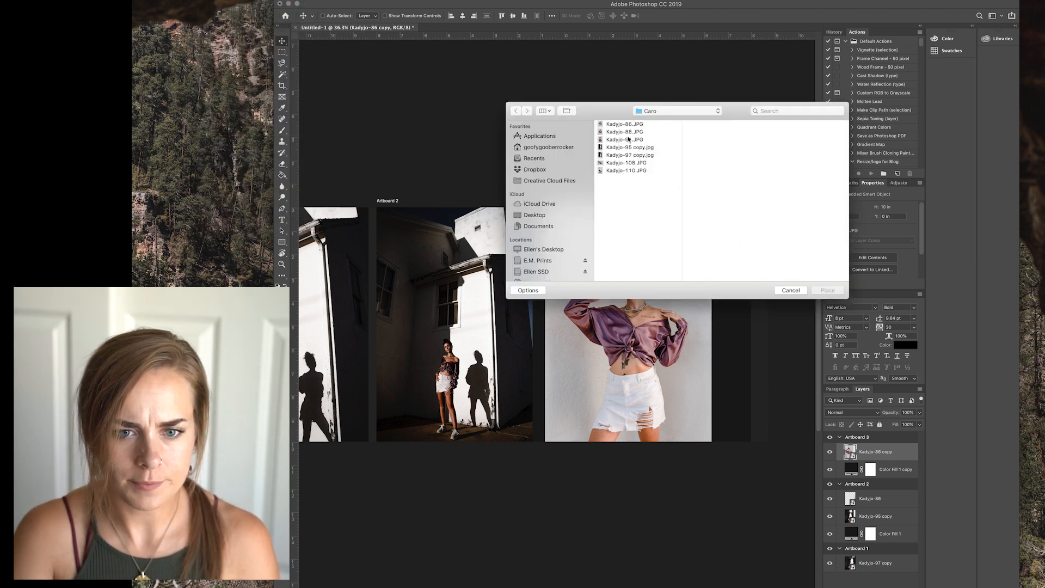
pyautogui.click(611, 133)
pyautogui.click(837, 292)
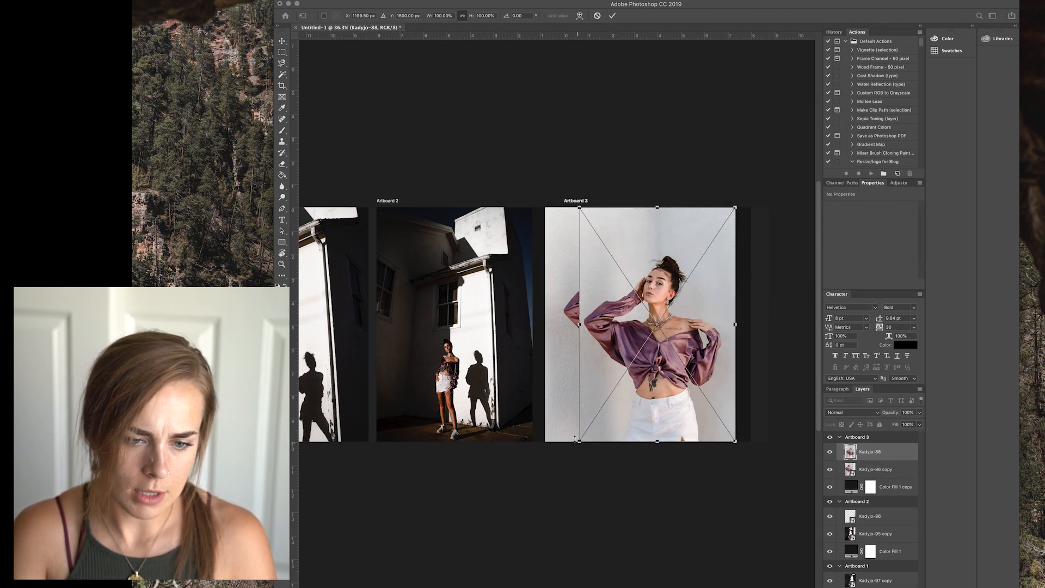
pyautogui.moveTo(578, 442); pyautogui.dragTo(685, 341)
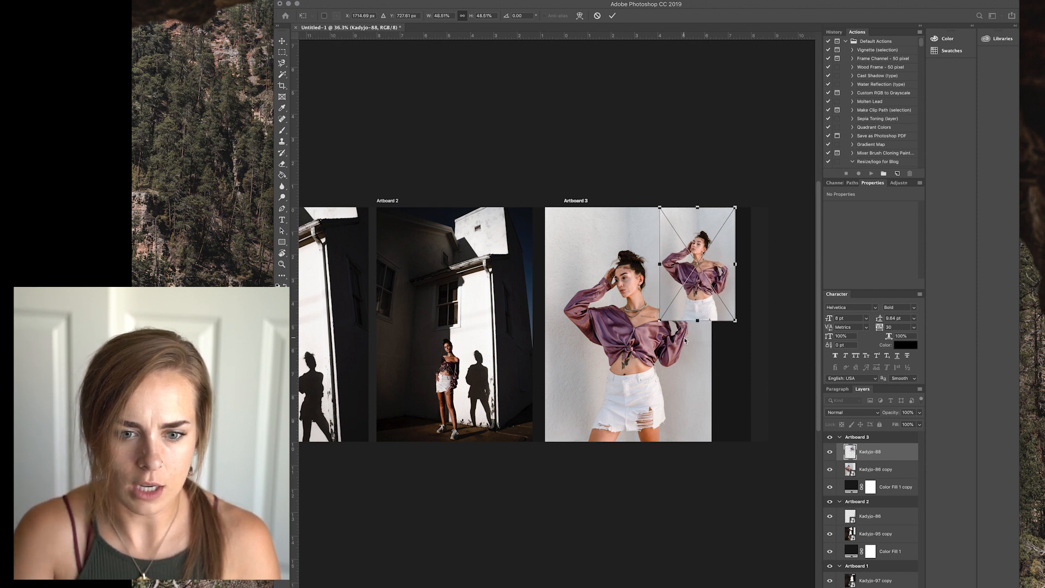
pyautogui.moveTo(702, 287); pyautogui.dragTo(744, 307)
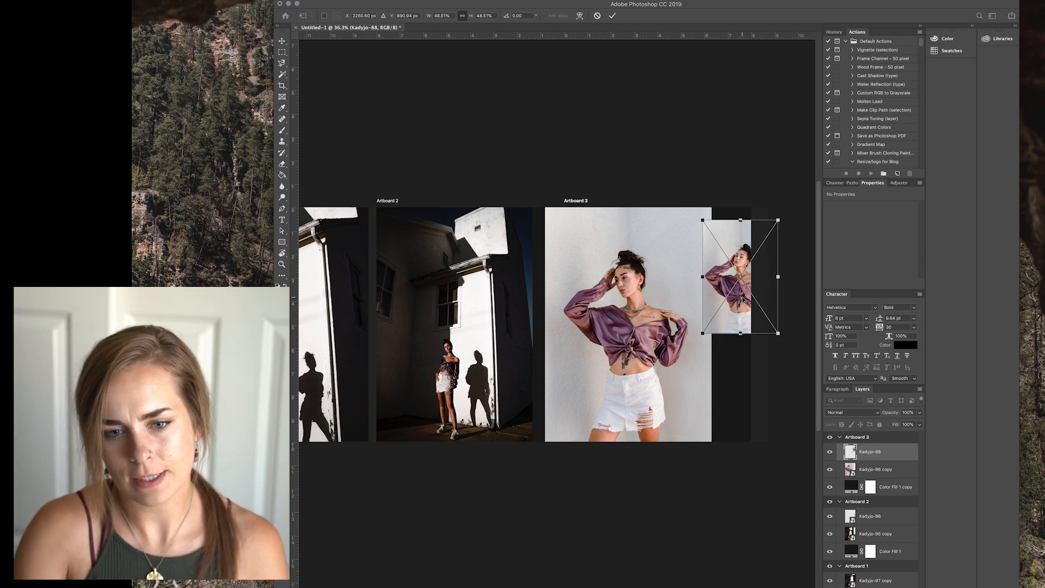
pyautogui.press('Return')
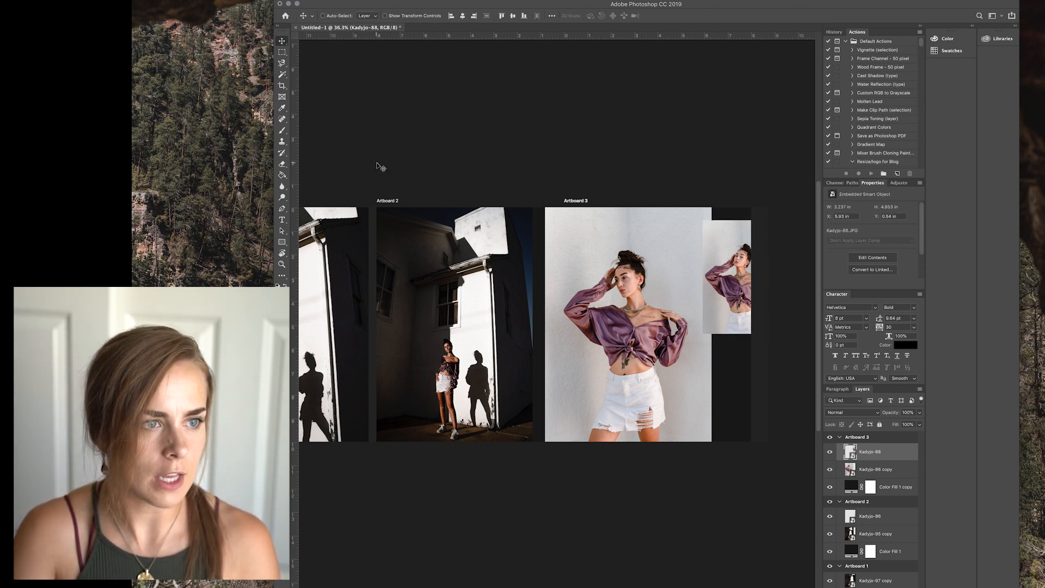
# Step: Place Kadyjo-91.JPG embedded on Artboard 3, scale it down to match Kadyjo-88, and position it directly below that photo across the artboard's edge
pyautogui.click(206, 1)
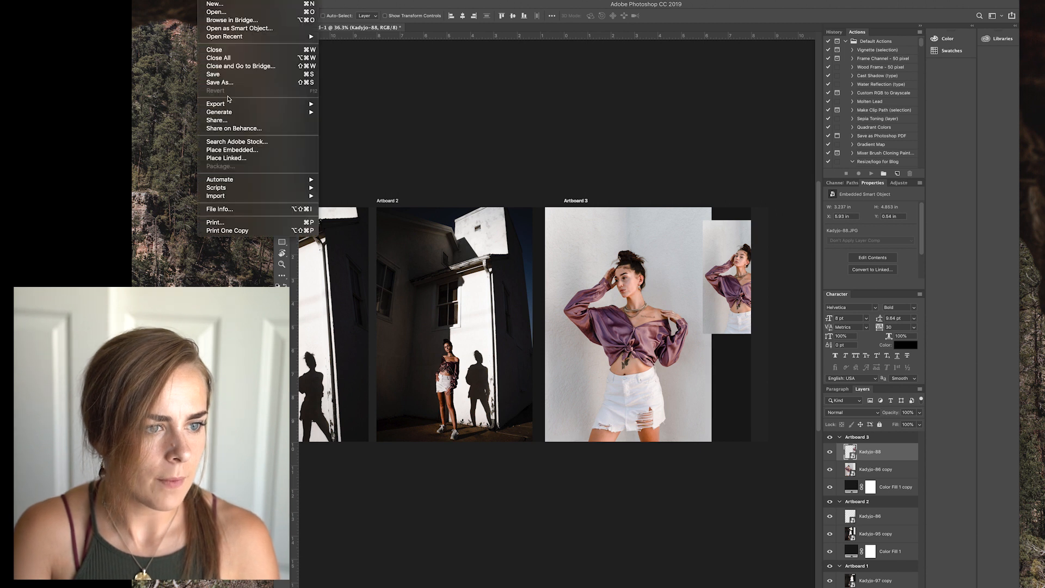
pyautogui.click(233, 151)
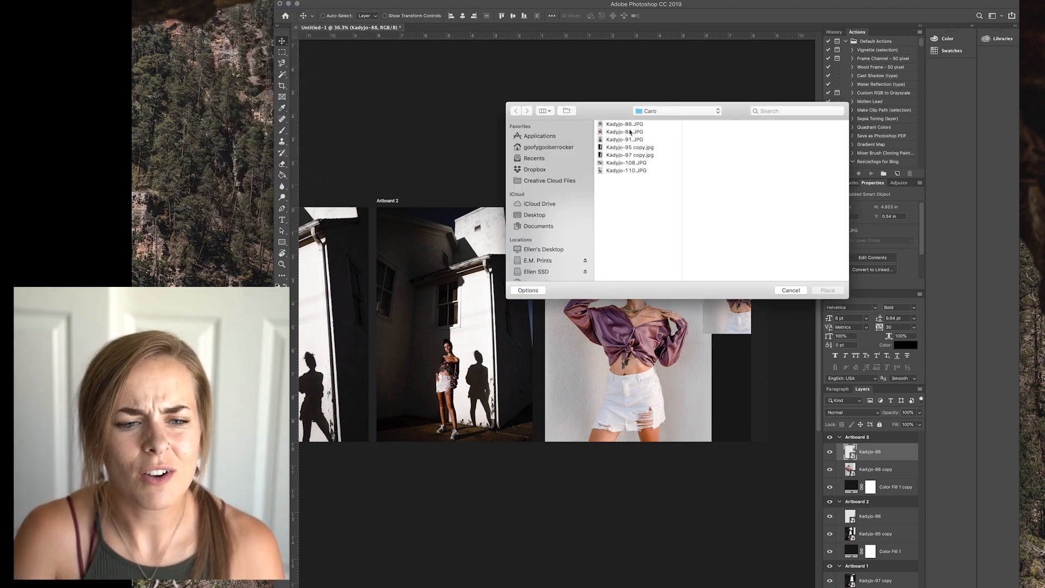
pyautogui.click(623, 139)
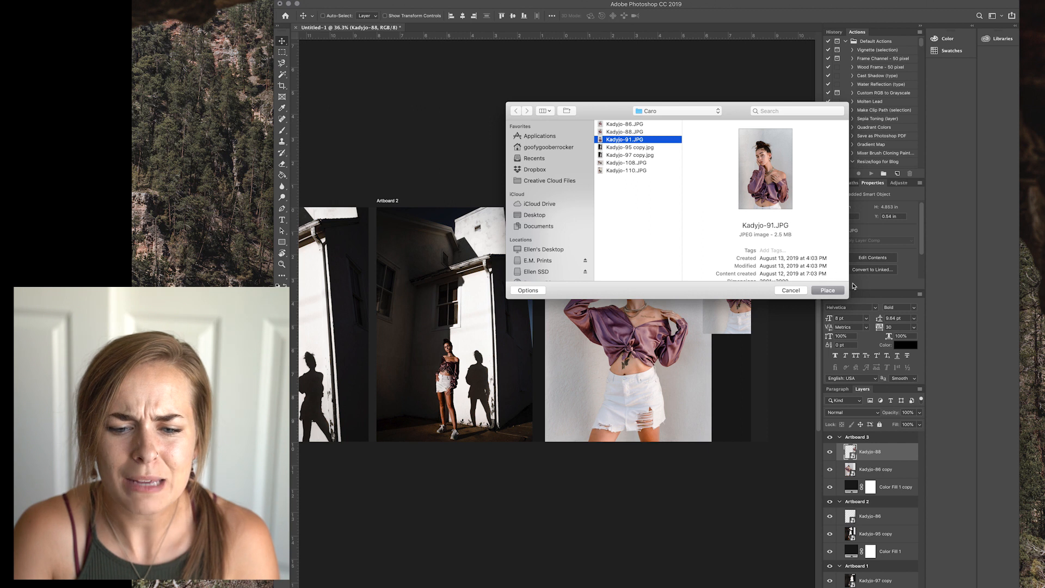
pyautogui.click(825, 292)
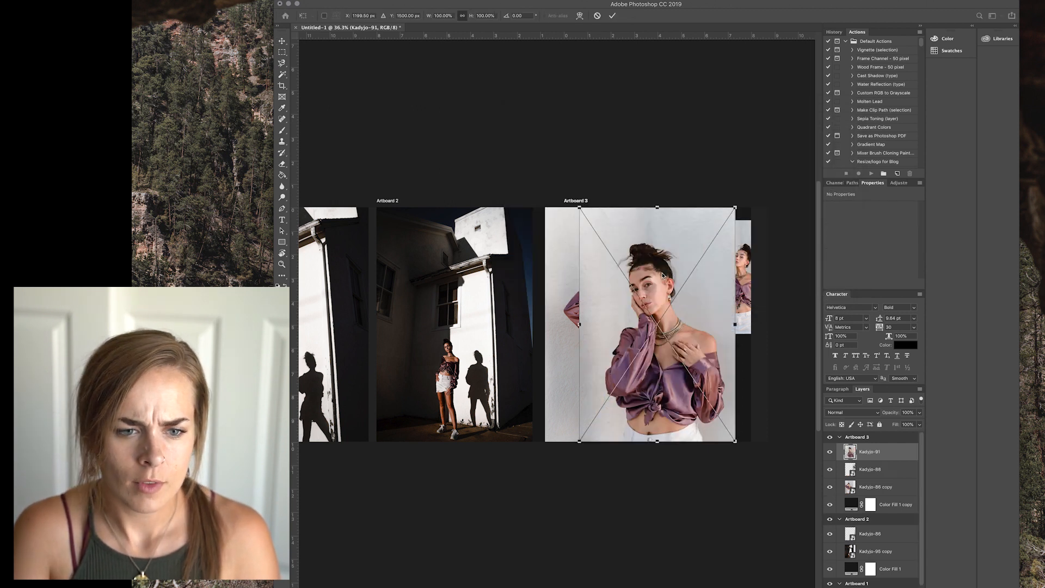
pyautogui.moveTo(578, 207); pyautogui.dragTo(744, 247)
pyautogui.moveTo(767, 318); pyautogui.dragTo(780, 336)
pyautogui.press('Return')
pyautogui.moveTo(710, 37); pyautogui.dragTo(761, 40)
pyautogui.moveTo(728, 299); pyautogui.dragTo(728, 403)
pyautogui.moveTo(739, 305); pyautogui.dragTo(738, 294)
# Step: Scale Kadyjo-88 and Kadyjo-91 down together to about 3.02 inches wide and shift both up slightly to even the top and bottom margins
pyautogui.keyDown('super'); pyautogui.click(872, 452); pyautogui.keyUp('super')
pyautogui.press('super+t')
pyautogui.moveTo(779, 210); pyautogui.dragTo(770, 225)
pyautogui.press('Return')
pyautogui.moveTo(740, 336); pyautogui.dragTo(617, 337)
pyautogui.scroll(3, 719, 329)
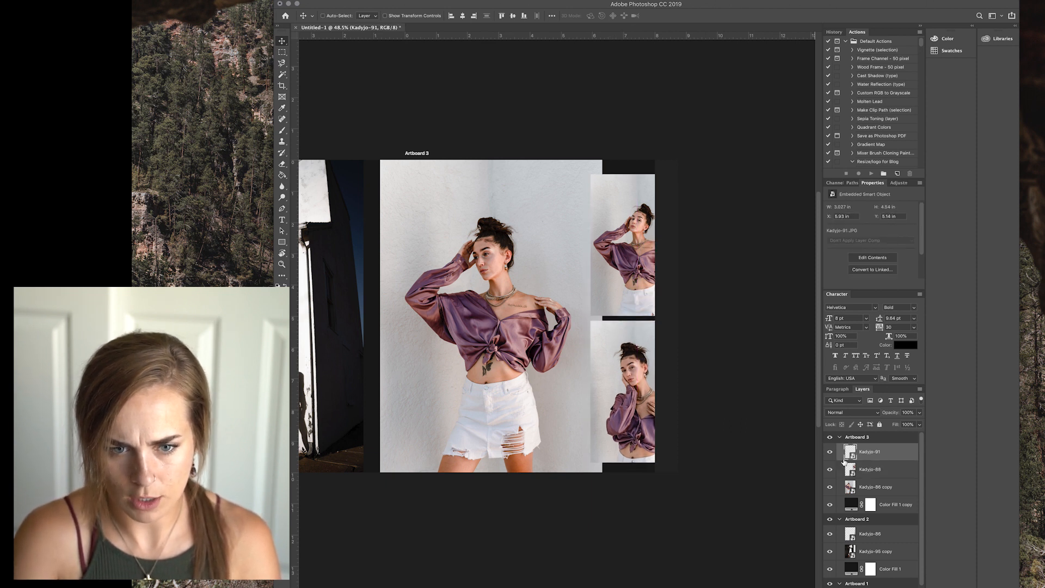
pyautogui.keyDown('shift'); pyautogui.click(878, 470); pyautogui.keyUp('shift')
pyautogui.moveTo(626, 397); pyautogui.dragTo(625, 395)
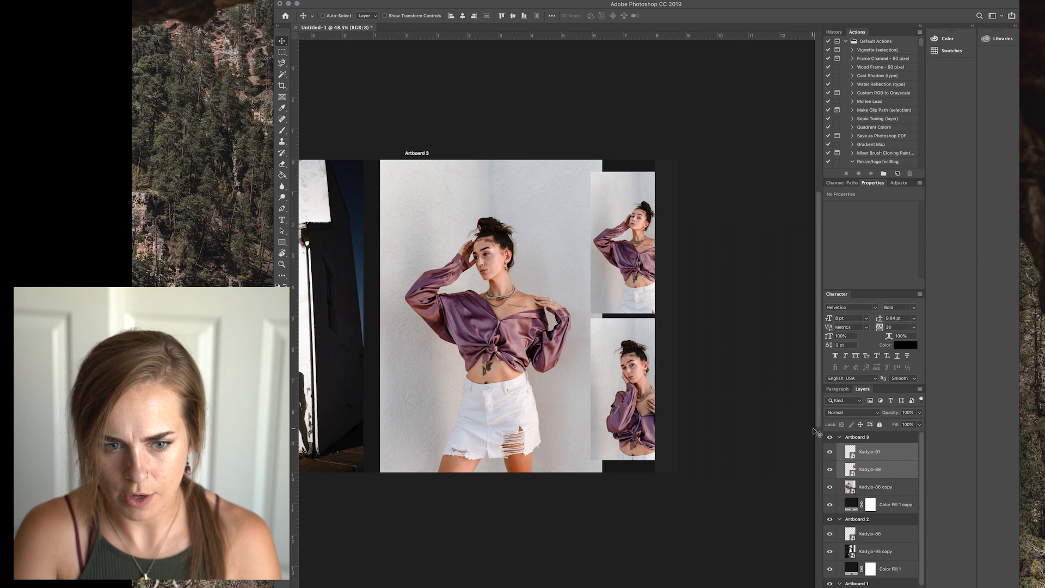
# Step: Rasterize the Kadyjo-88 and Kadyjo-91 layers and the Kadyjo-86 copy layer on Artboard 3
pyautogui.click(874, 470)
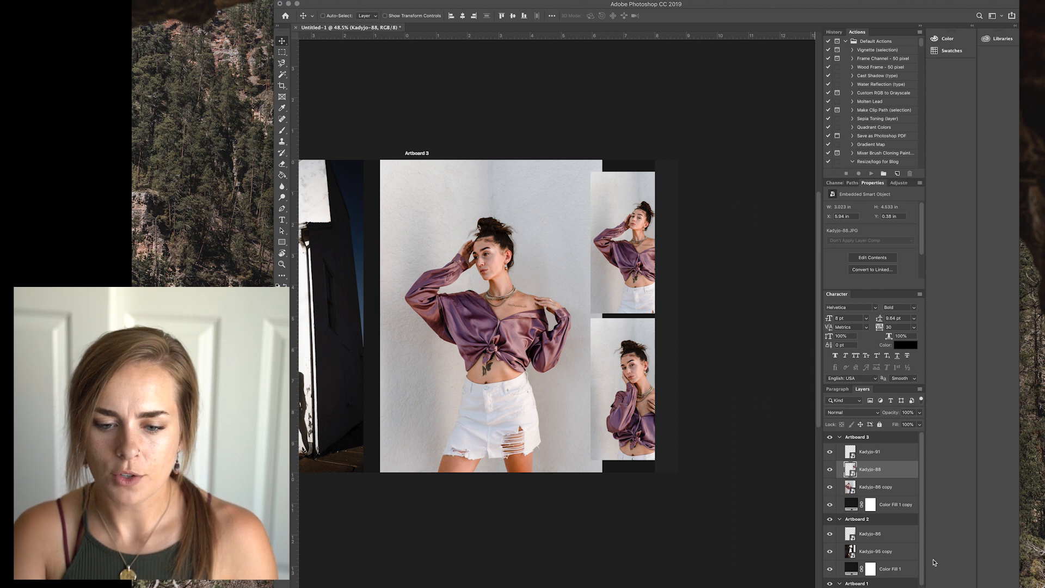
pyautogui.keyDown('shift'); pyautogui.click(879, 456); pyautogui.keyUp('shift')
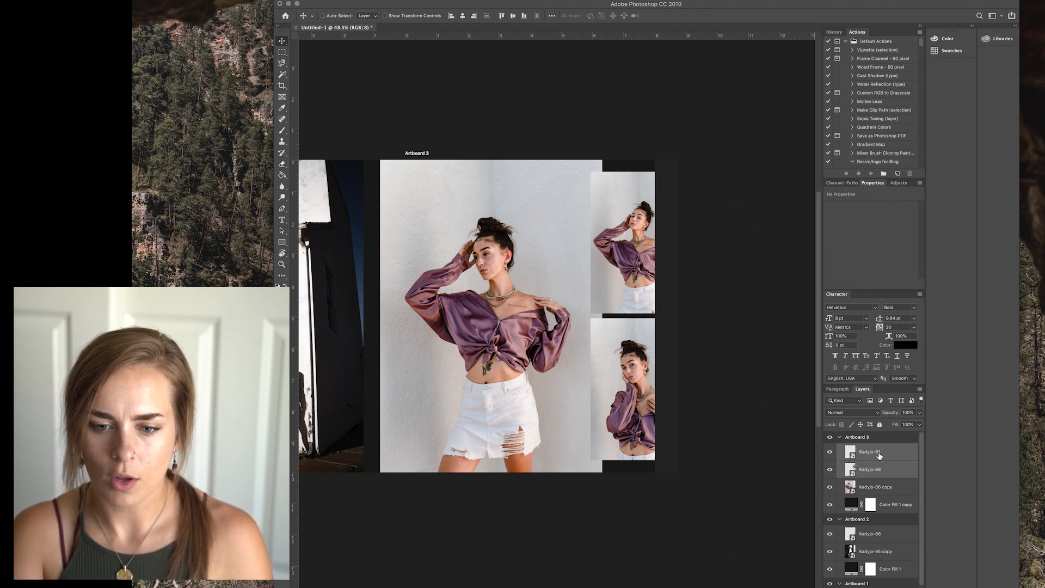
pyautogui.rightClick(879, 456)
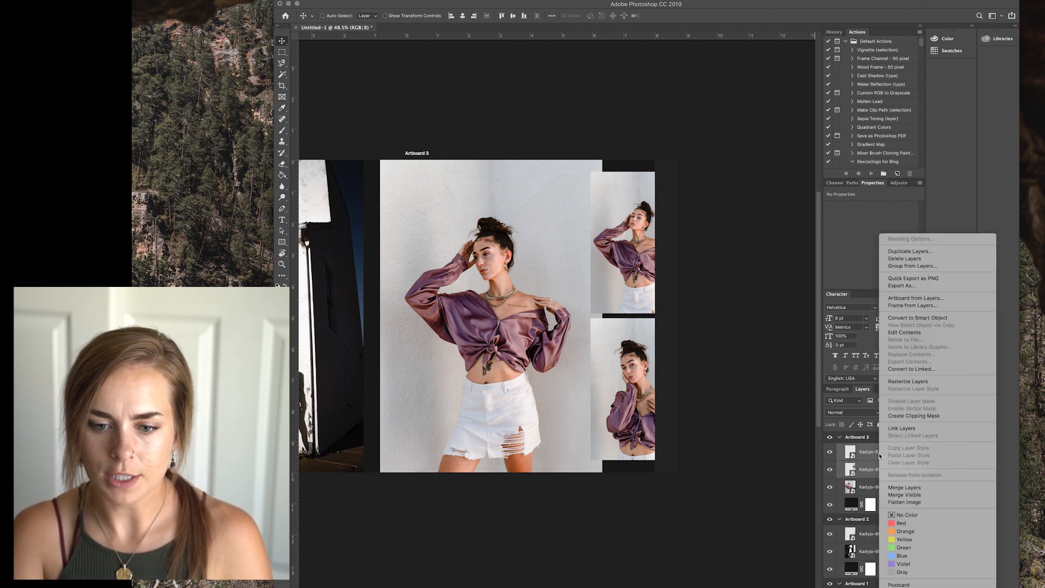
pyautogui.click(901, 381)
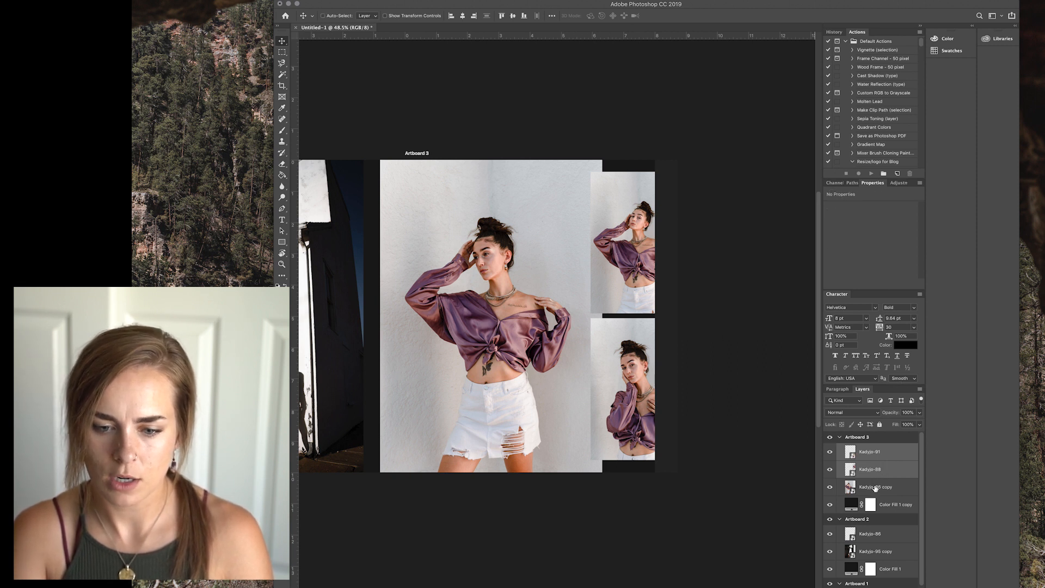
pyautogui.click(876, 487)
pyautogui.rightClick(877, 488)
pyautogui.press('Escape')
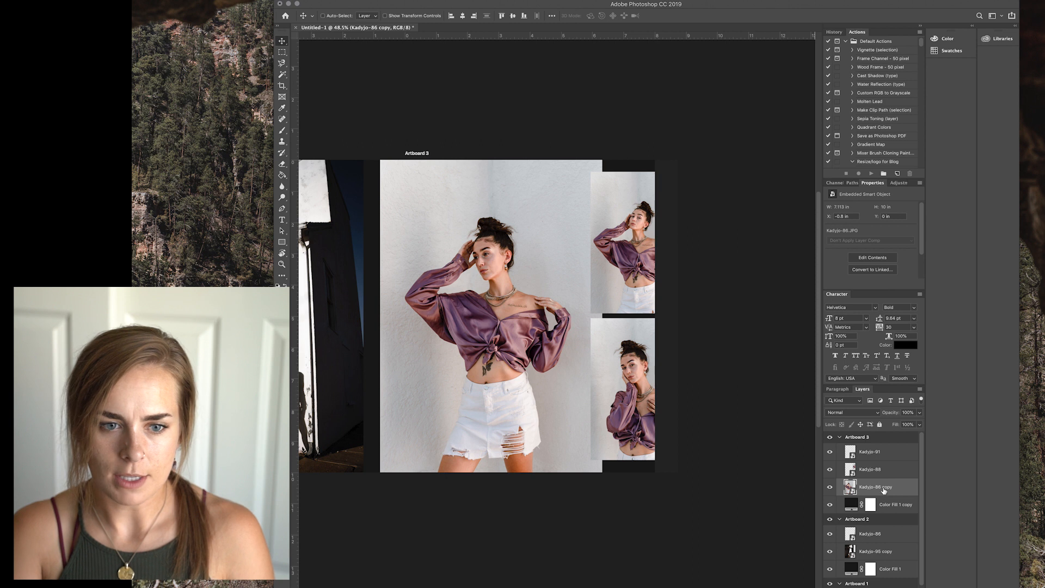
pyautogui.rightClick(883, 490)
pyautogui.press('Escape')
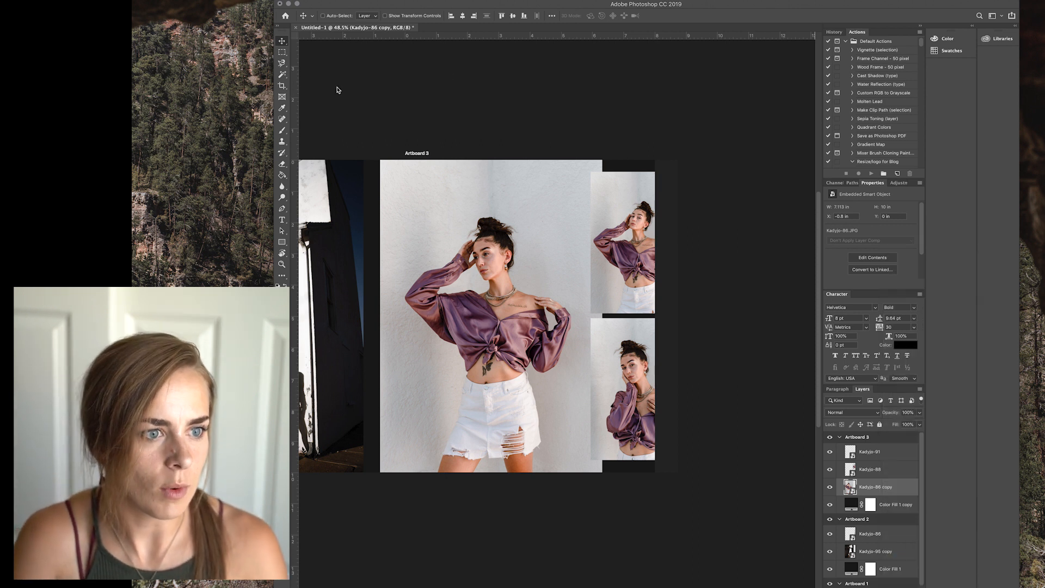
# Step: Delete a narrow band of the Kadyjo-86 copy around the two small photos so the dark background frames them, and clear the selection
pyautogui.press('m')
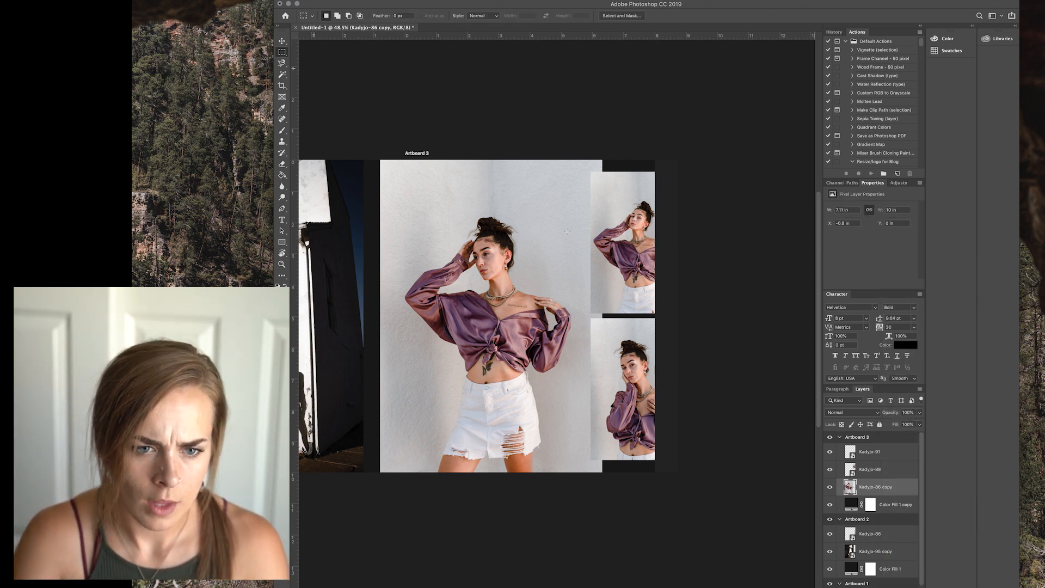
pyautogui.moveTo(606, 170); pyautogui.dragTo(590, 464)
pyautogui.press('super+d')
pyautogui.press('Delete')
pyautogui.press('super+d')
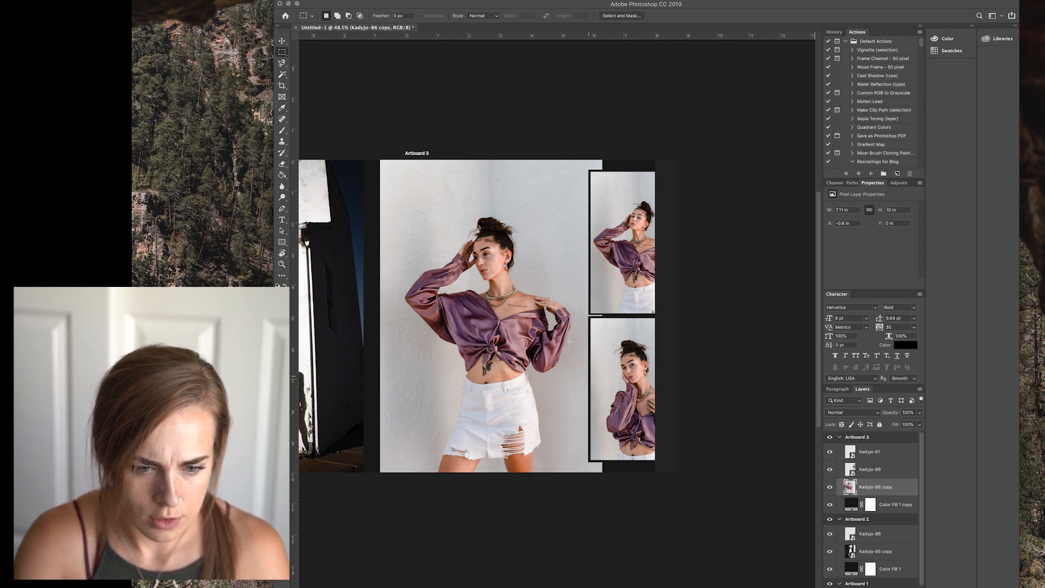
# Step: Add a fourth artboard of the same size directly to the right of Artboard 3
pyautogui.press('super+minus')
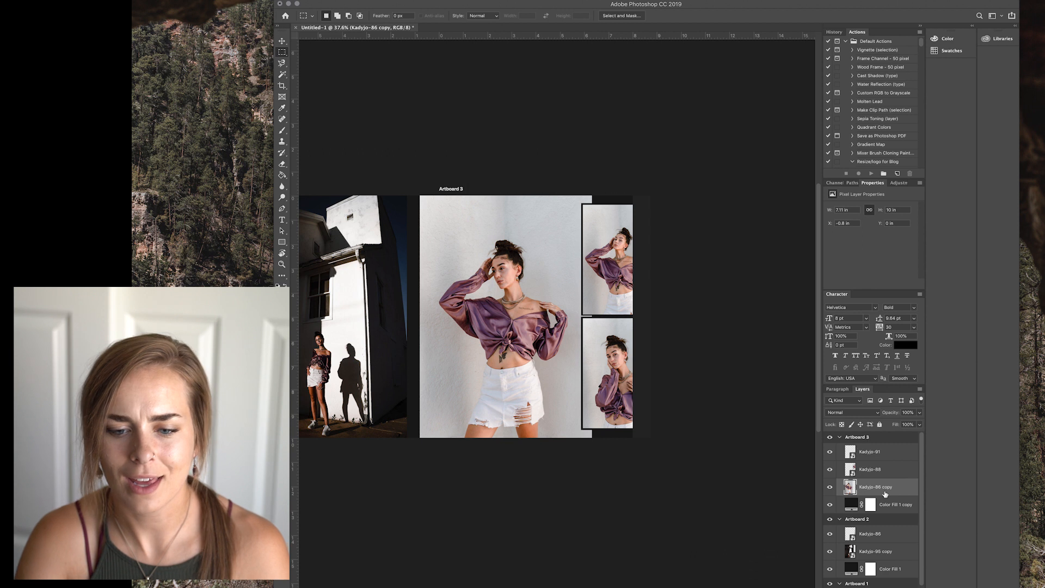
pyautogui.click(871, 438)
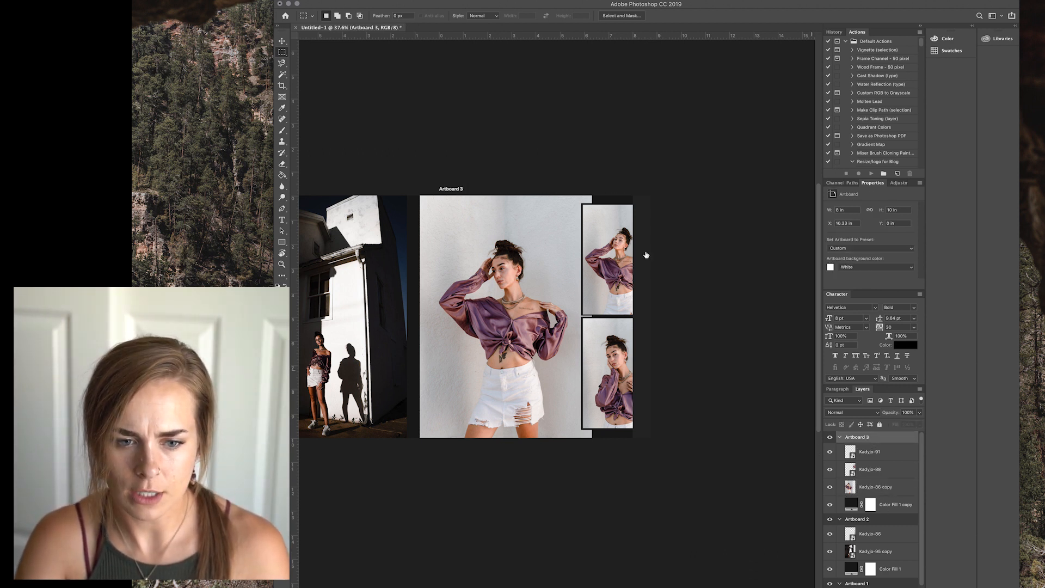
pyautogui.click(279, 43)
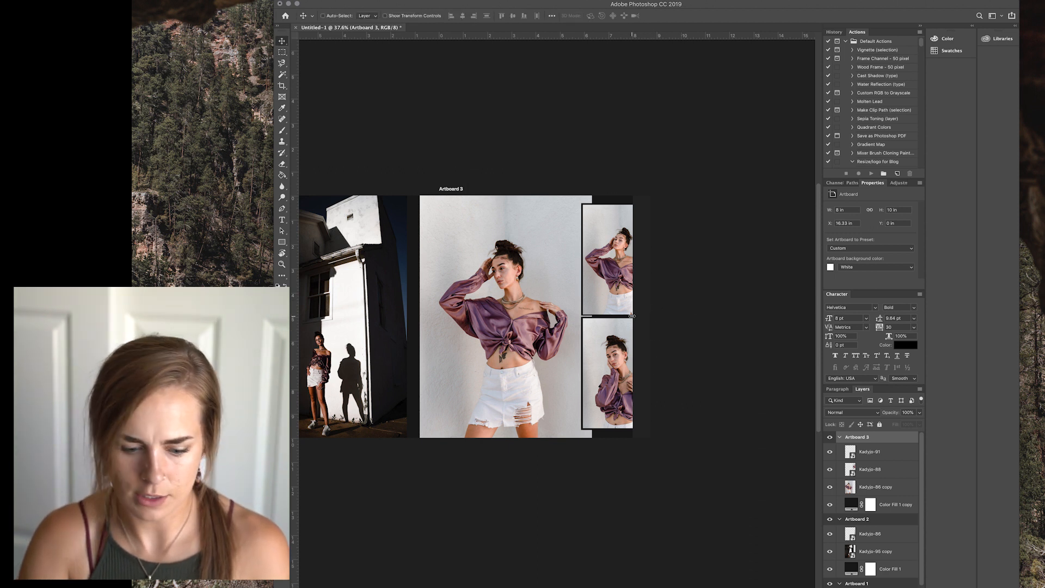
pyautogui.hotkey('shift', 'v')
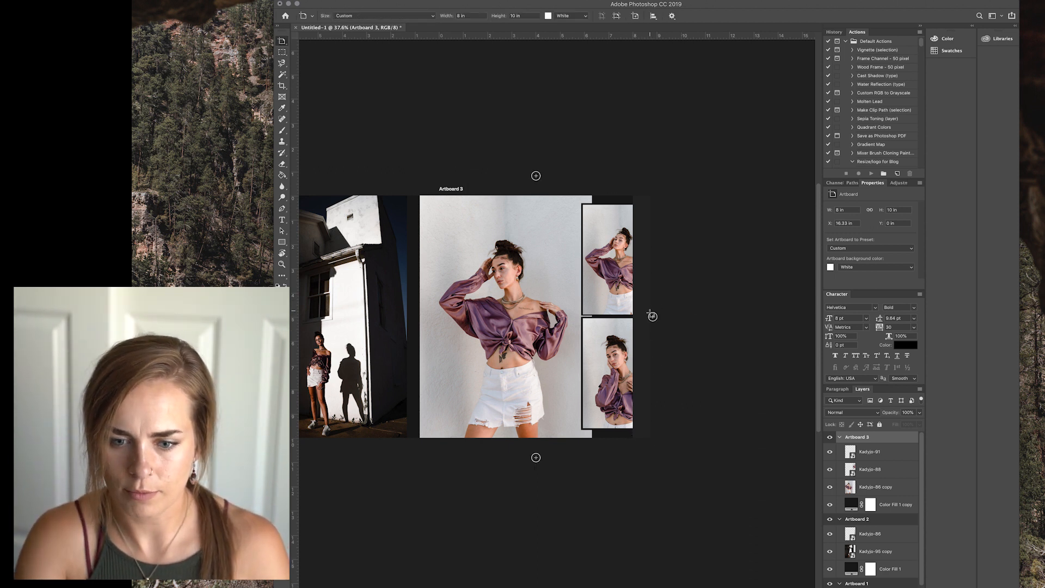
pyautogui.click(653, 317)
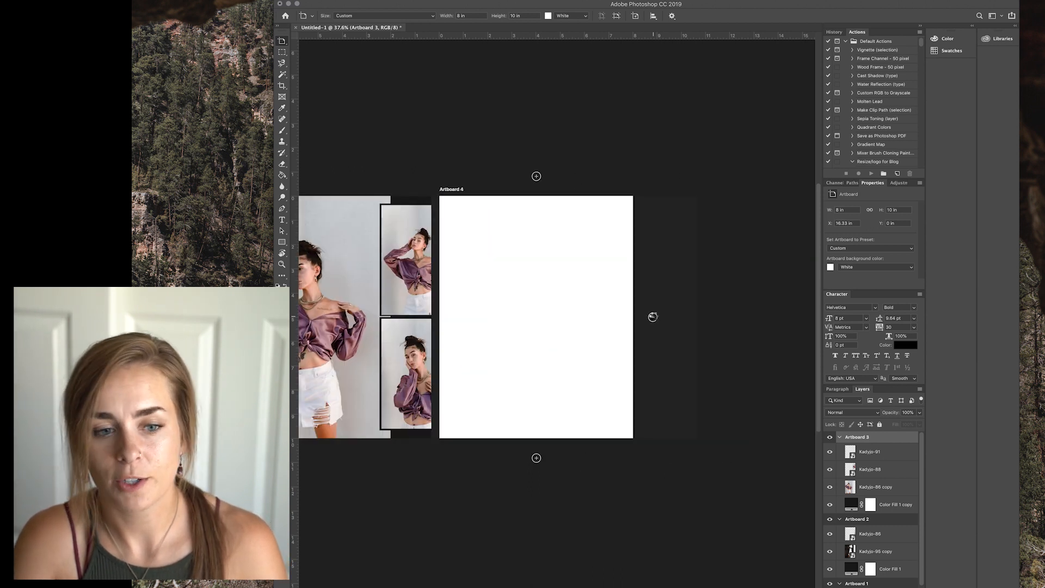
pyautogui.hotkey('shift', 'v')
# Step: Duplicate the dark color fill layer from Artboard 3 into Artboard 4
pyautogui.click(891, 520)
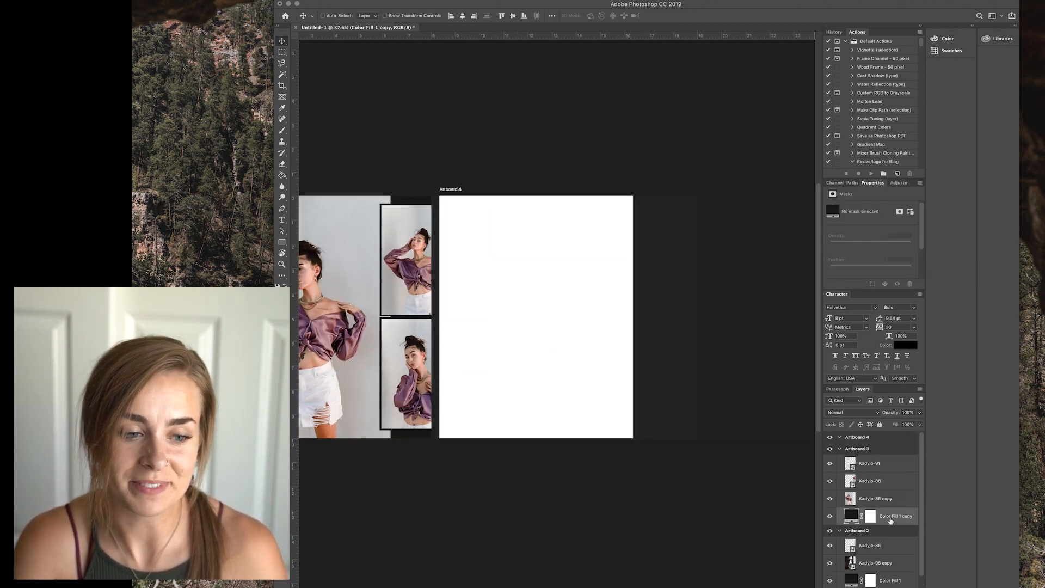
pyautogui.moveTo(891, 520); pyautogui.dragTo(892, 441)
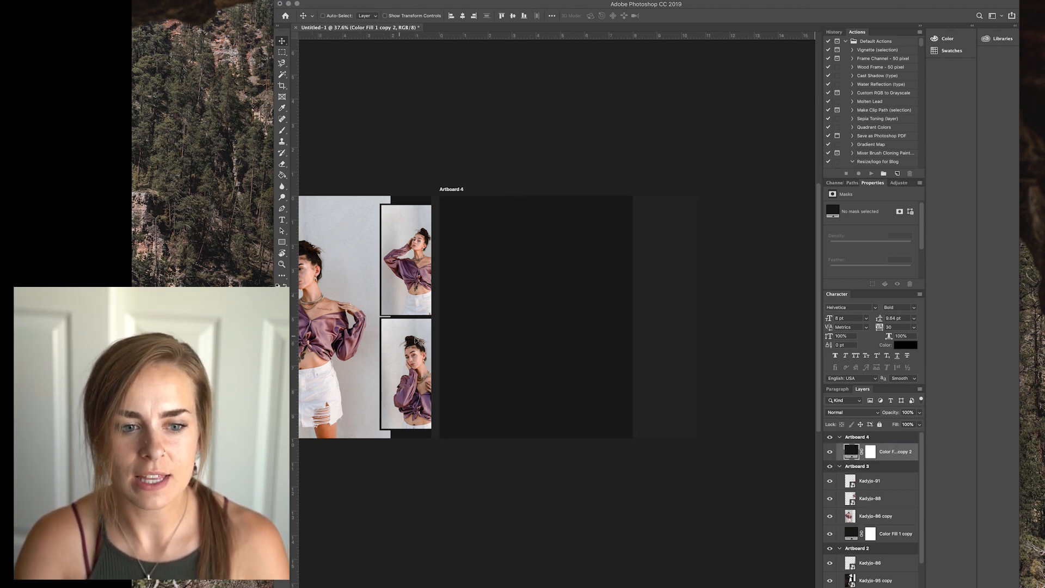
pyautogui.scroll(-2, 489, 329)
pyautogui.scroll(2, 489, 328)
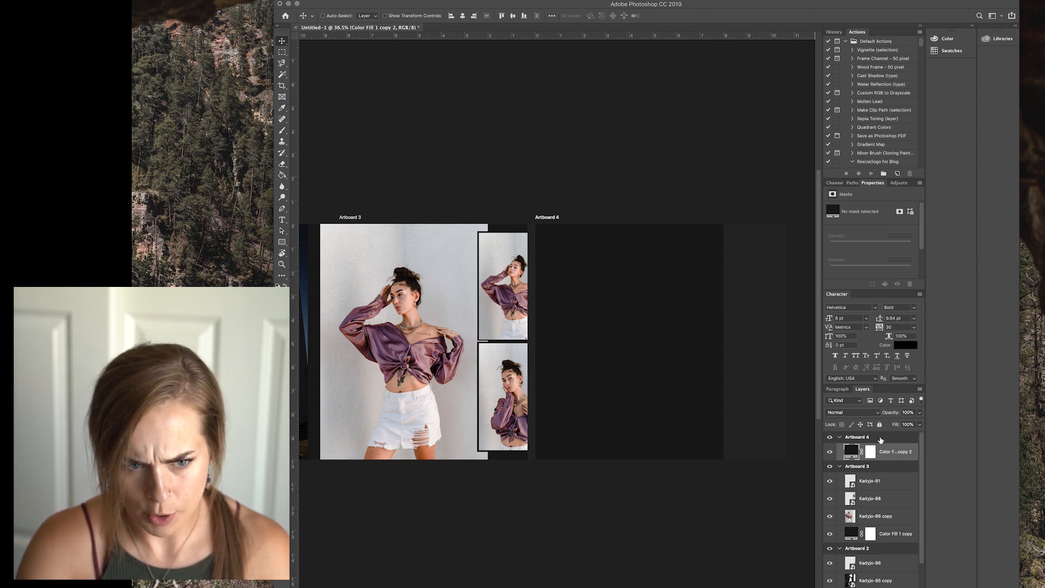
# Step: Move Artboard 4 horizontally until its edge meets Artboard 3 with no gap between them
pyautogui.click(875, 439)
pyautogui.moveTo(590, 236); pyautogui.dragTo(583, 236)
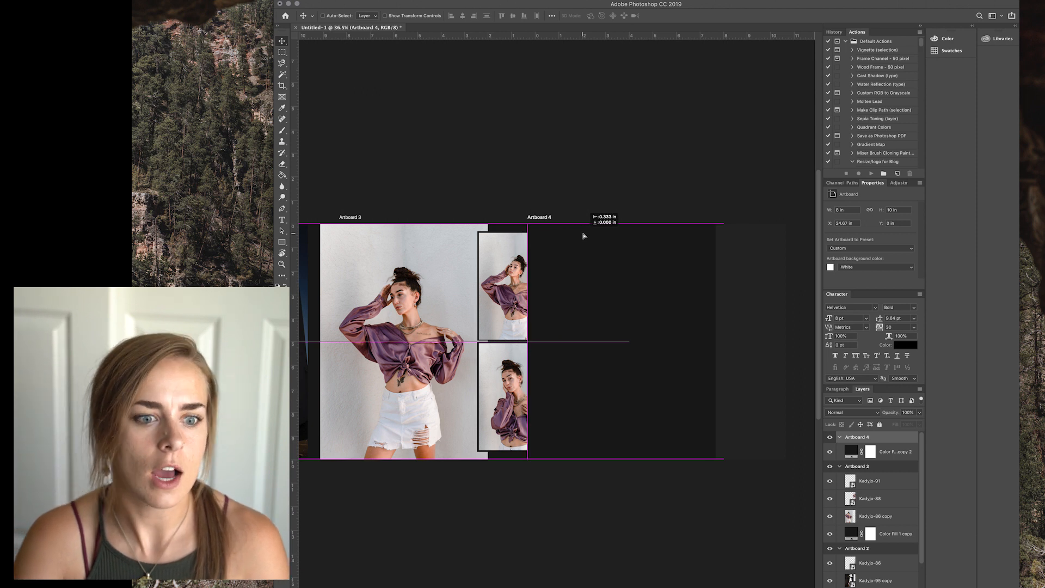
pyautogui.moveTo(584, 236); pyautogui.dragTo(584, 235)
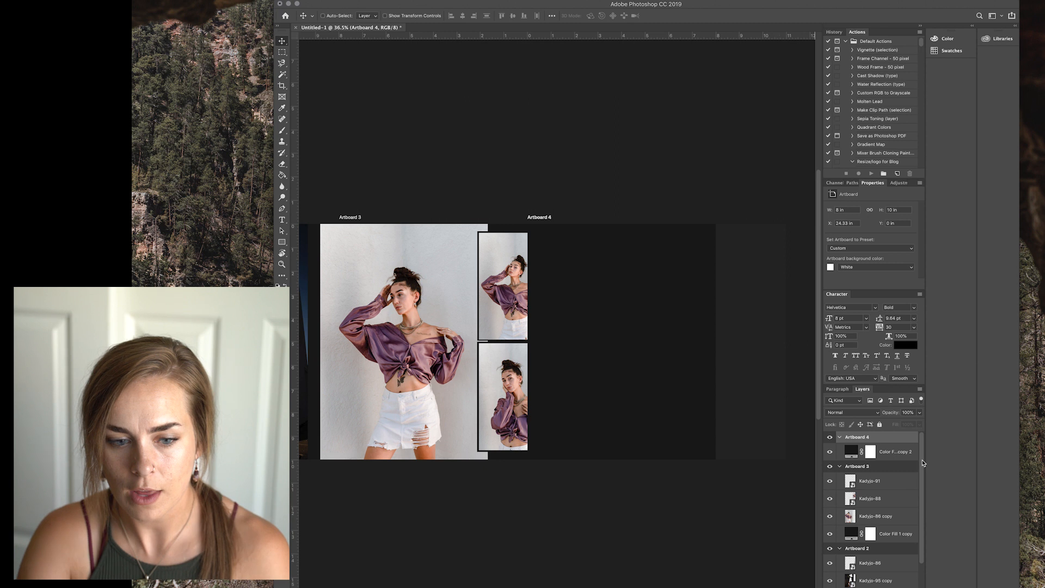
# Step: Duplicate the Kadyjo-91 and Kadyjo-88 layers into Artboard 4 and shift them so both photos continue seamlessly from Artboard 3
pyautogui.click(890, 482)
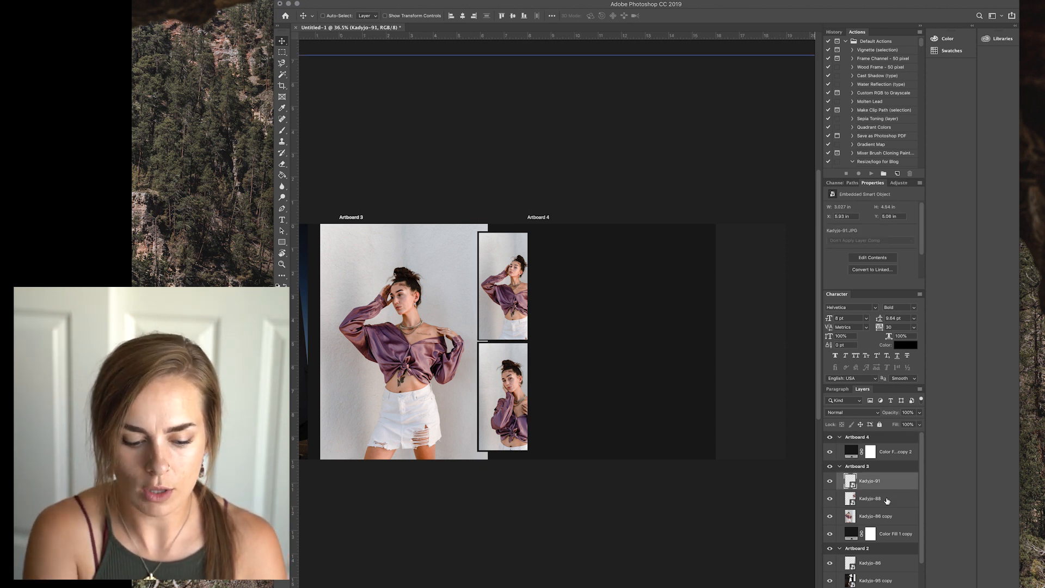
pyautogui.keyDown('shift'); pyautogui.click(887, 499); pyautogui.keyUp('shift')
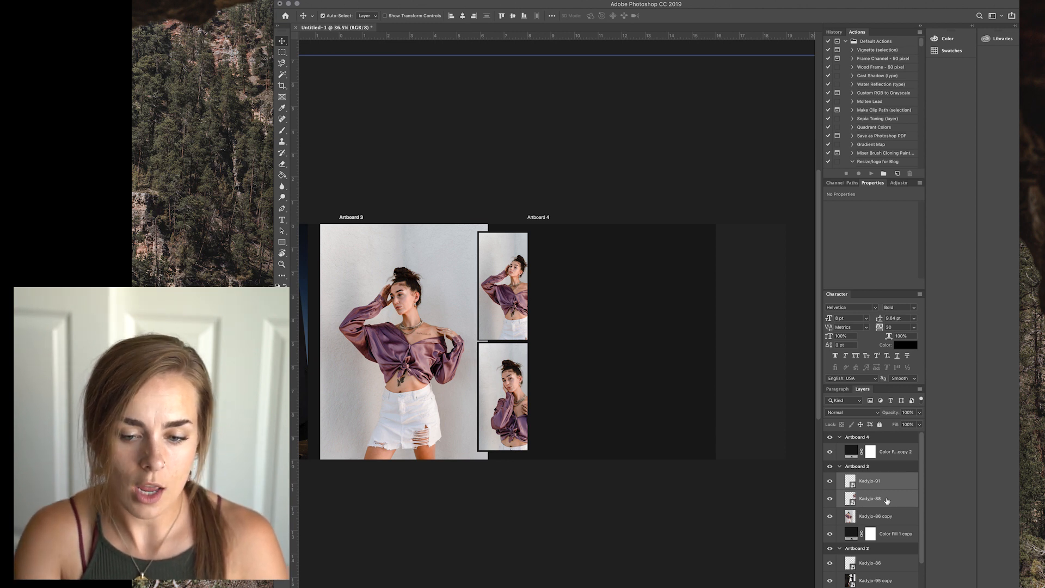
pyautogui.press('super+j')
pyautogui.moveTo(885, 501); pyautogui.dragTo(886, 447)
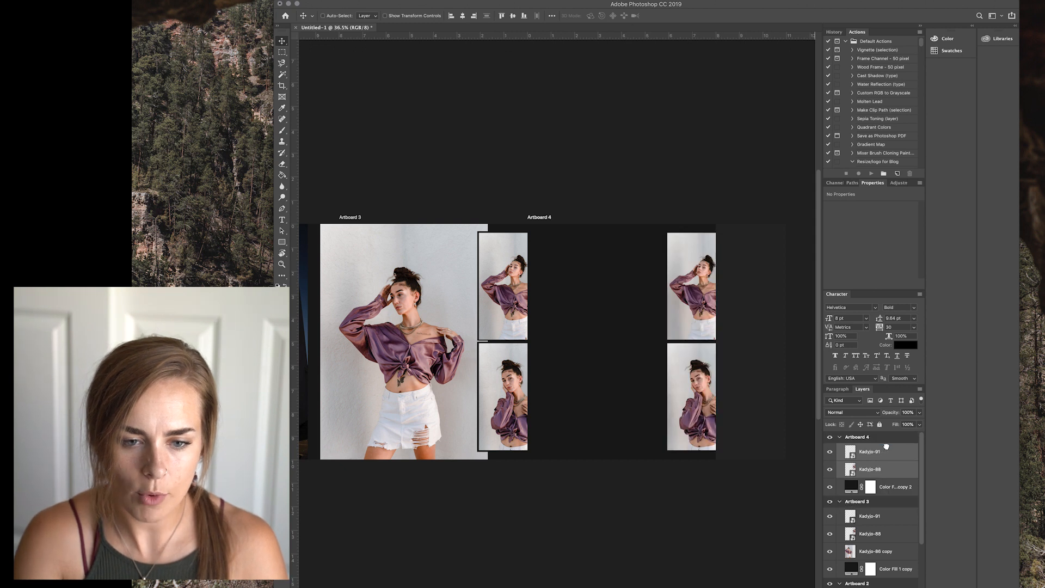
pyautogui.moveTo(683, 311); pyautogui.dragTo(516, 311)
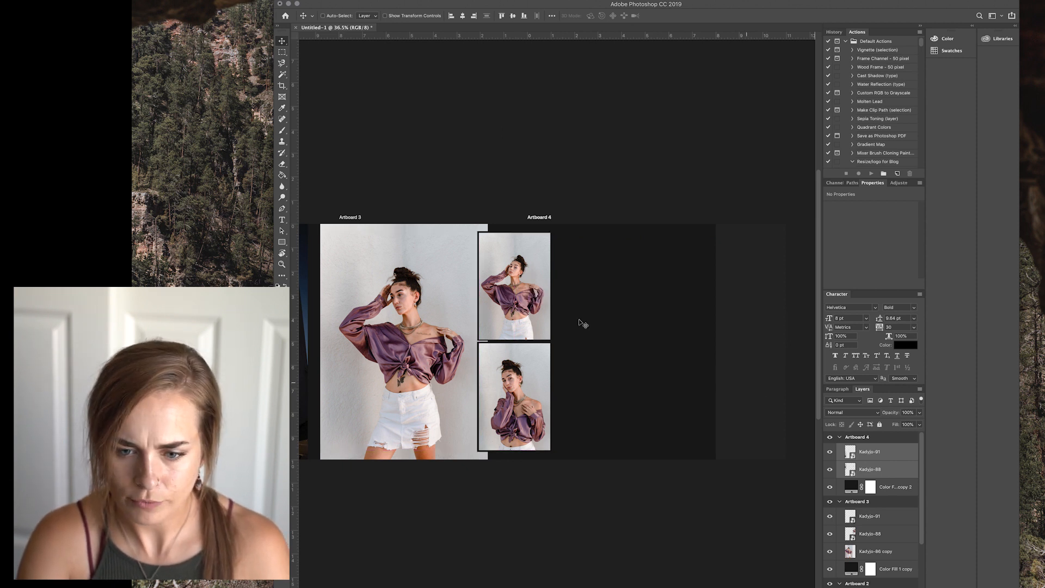
pyautogui.scroll(1, 574, 311)
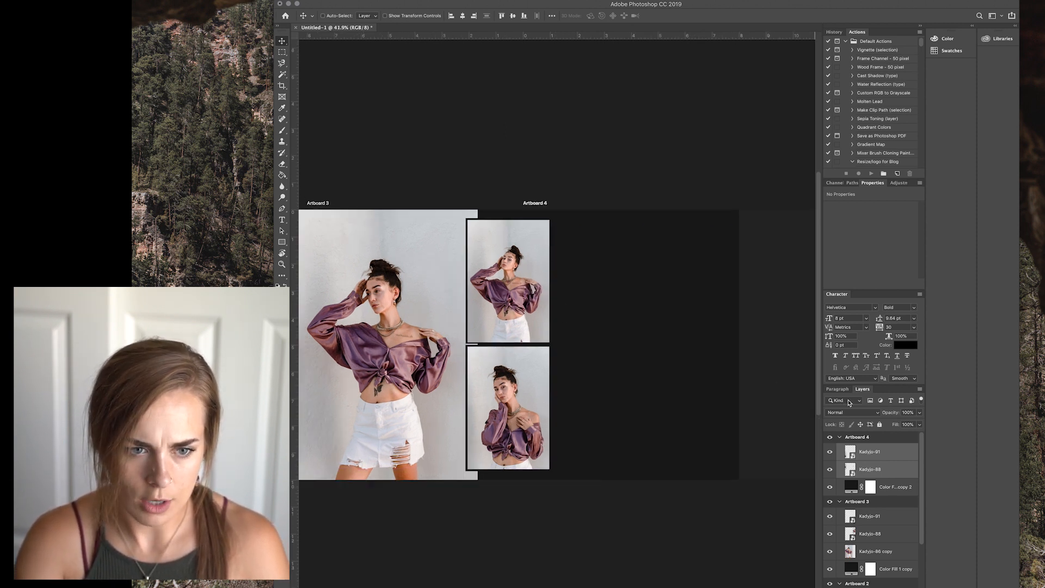
# Step: Move Artboard 4 slightly away from Artboard 3 to an X position of about 24.64 in
pyautogui.click(877, 437)
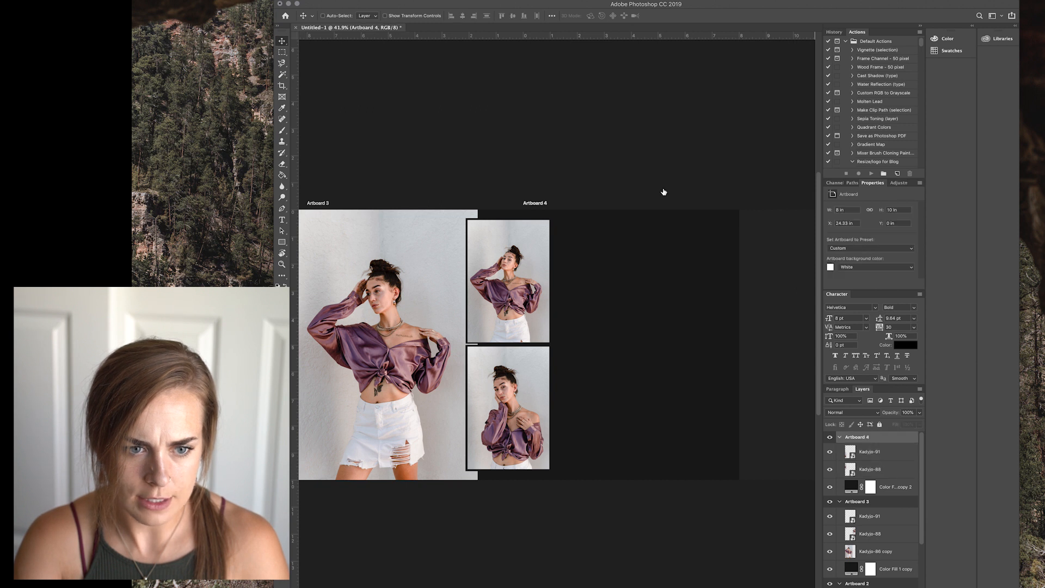
pyautogui.moveTo(634, 257); pyautogui.dragTo(634, 257)
pyautogui.press('super+minus')
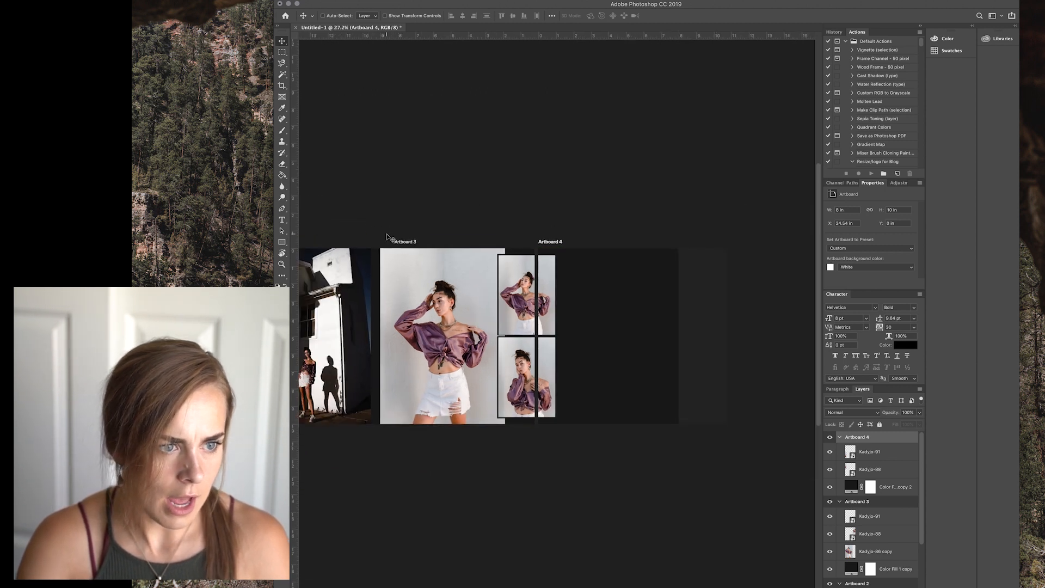
# Step: Place Kadyjo-108.JPG embedded on Artboard 4, scaled to about 13.2 x 9.1 in and running past the artboard's outer edge
pyautogui.click(206, 0)
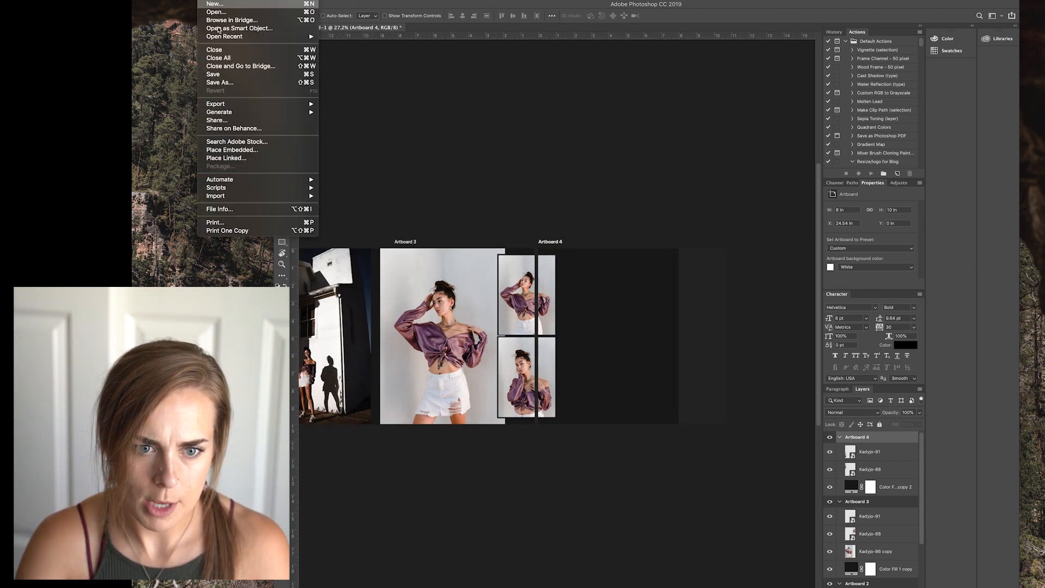
pyautogui.click(232, 150)
pyautogui.click(634, 171)
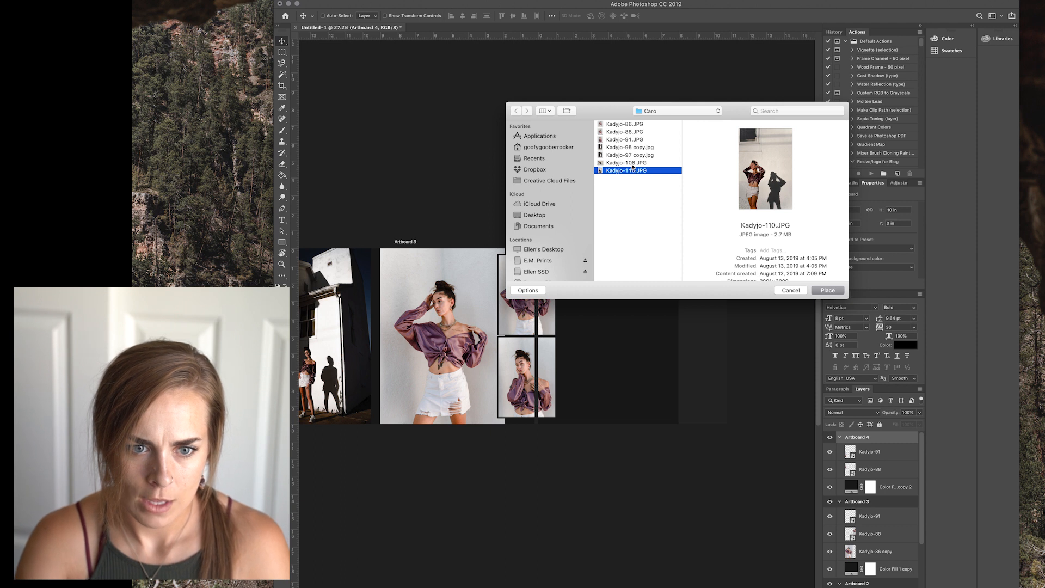
pyautogui.click(626, 163)
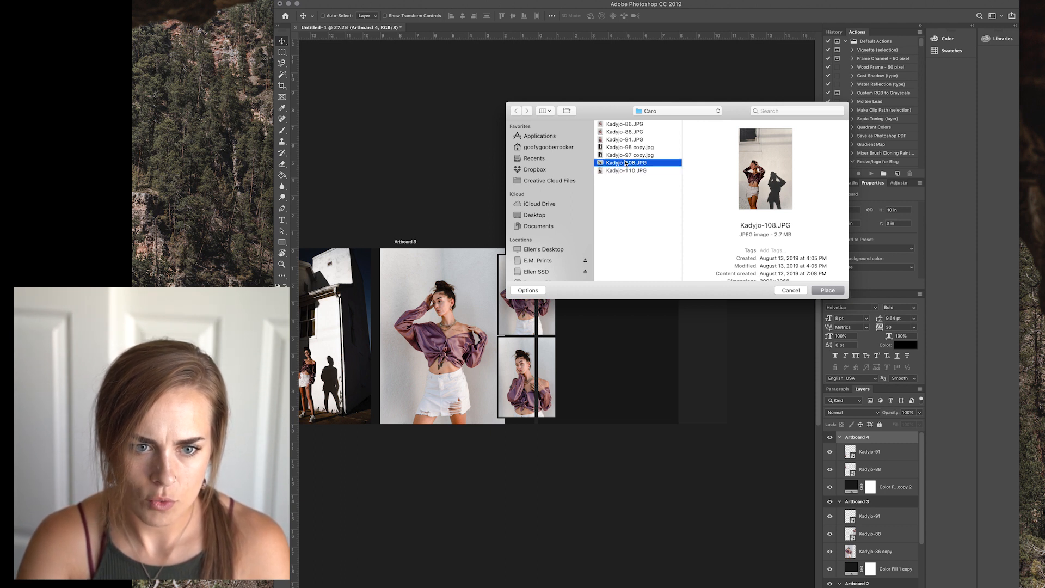
pyautogui.click(828, 291)
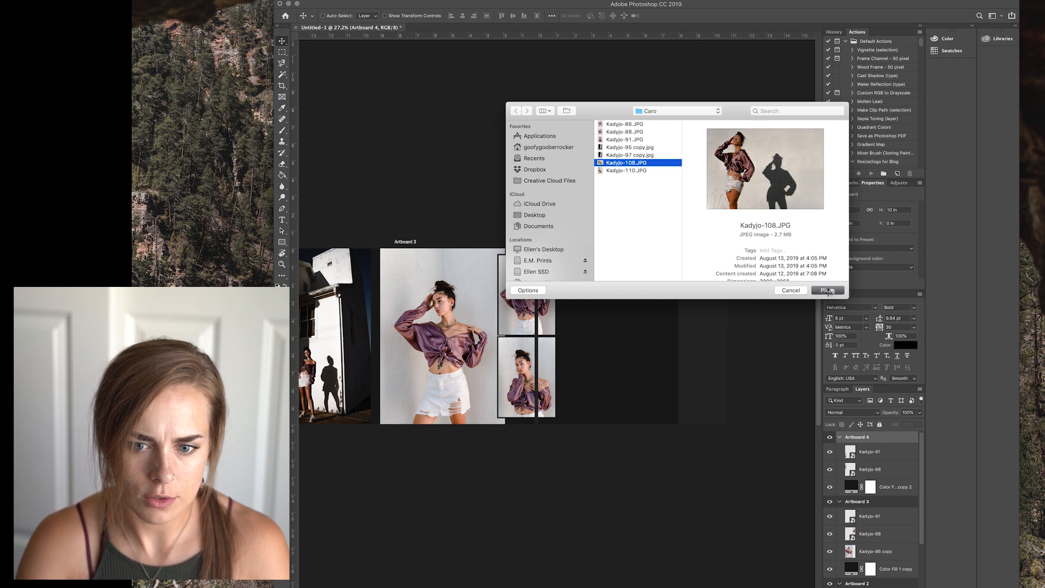
pyautogui.moveTo(676, 289); pyautogui.dragTo(776, 239)
pyautogui.moveTo(682, 279); pyautogui.dragTo(641, 398)
pyautogui.press('Return')
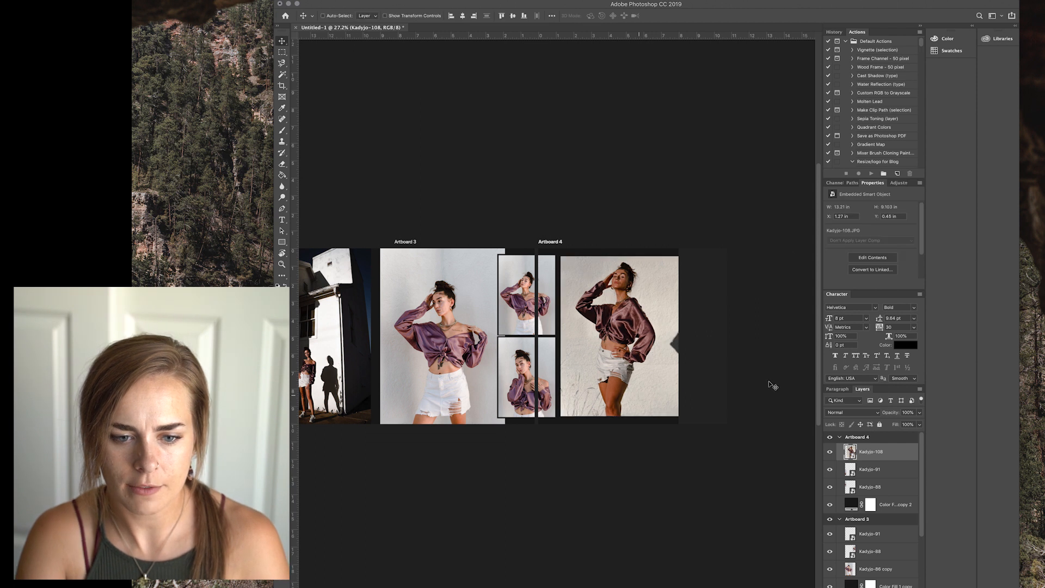
# Step: Add a fifth artboard of the same size directly to the right of Artboard 4
pyautogui.hotkey('shift', 'v')
pyautogui.click(700, 337)
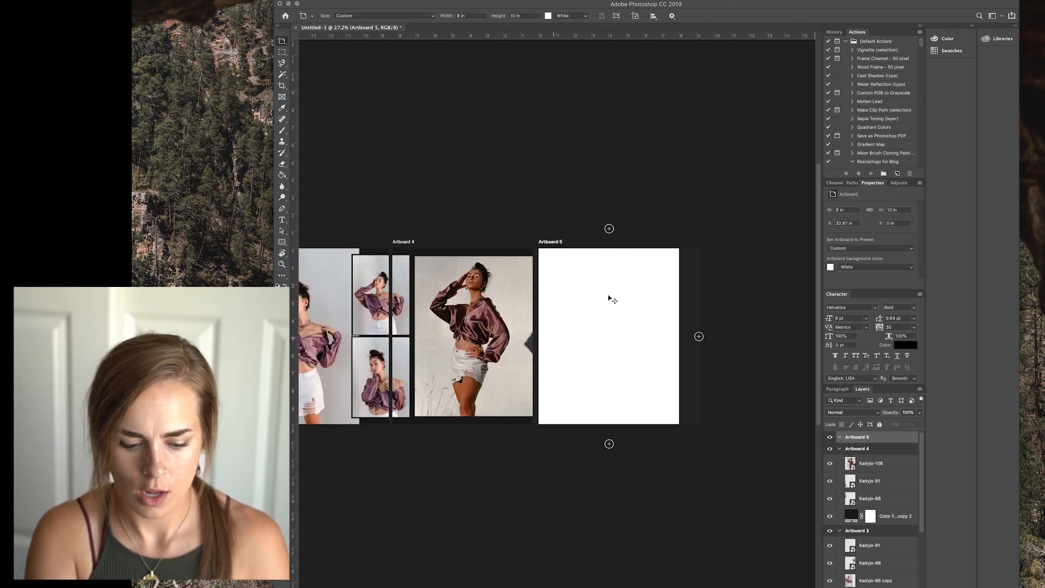
pyautogui.hotkey('shift', 'v')
# Step: Duplicate the dark color fill layer from Artboard 4 into Artboard 5
pyautogui.click(900, 517)
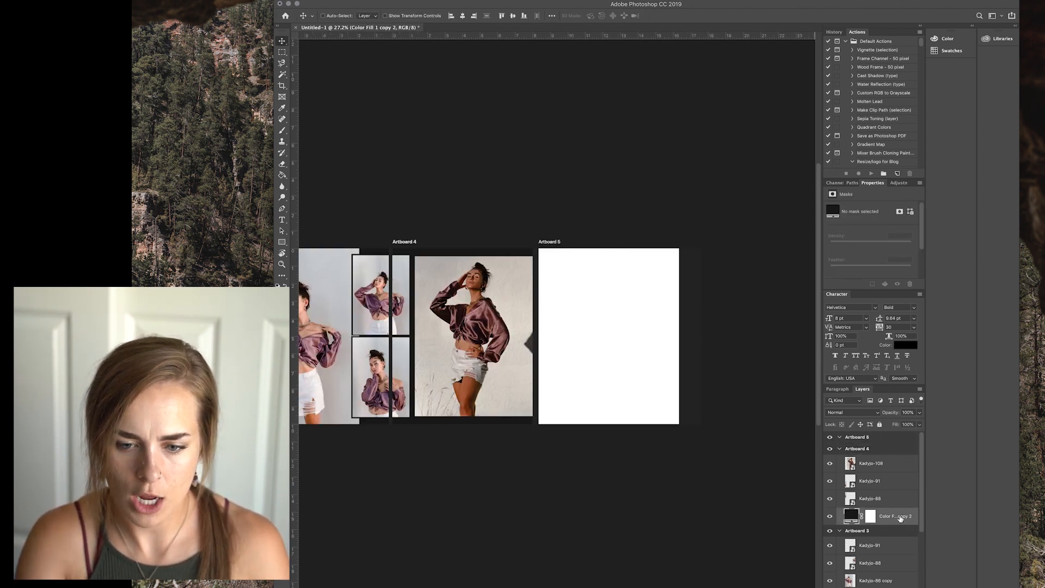
pyautogui.press('super+j')
pyautogui.moveTo(901, 517); pyautogui.dragTo(891, 439)
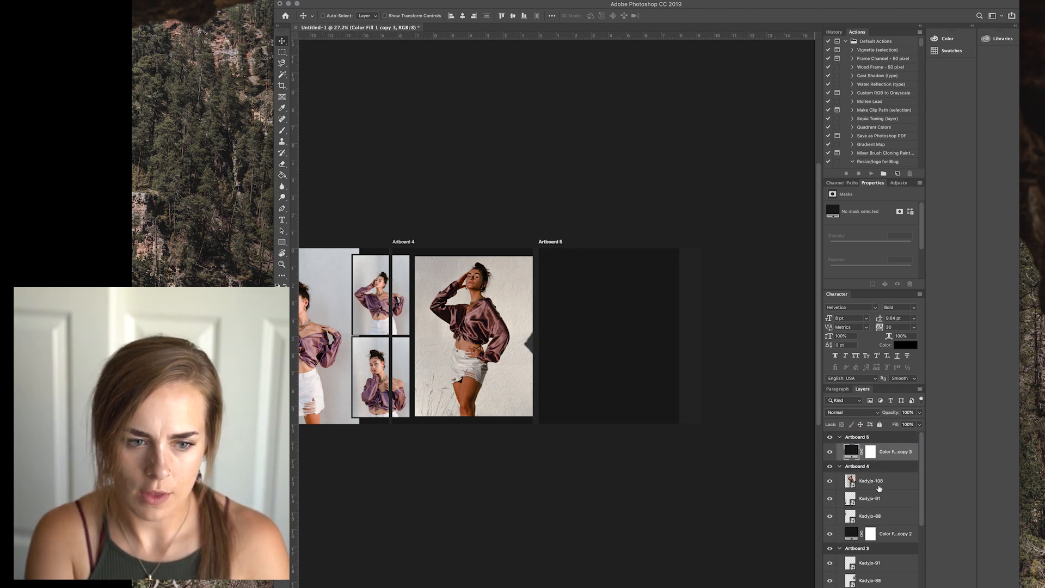
# Step: Duplicate the Kadyjo-108 layer from Artboard 4 into Artboard 5
pyautogui.click(880, 483)
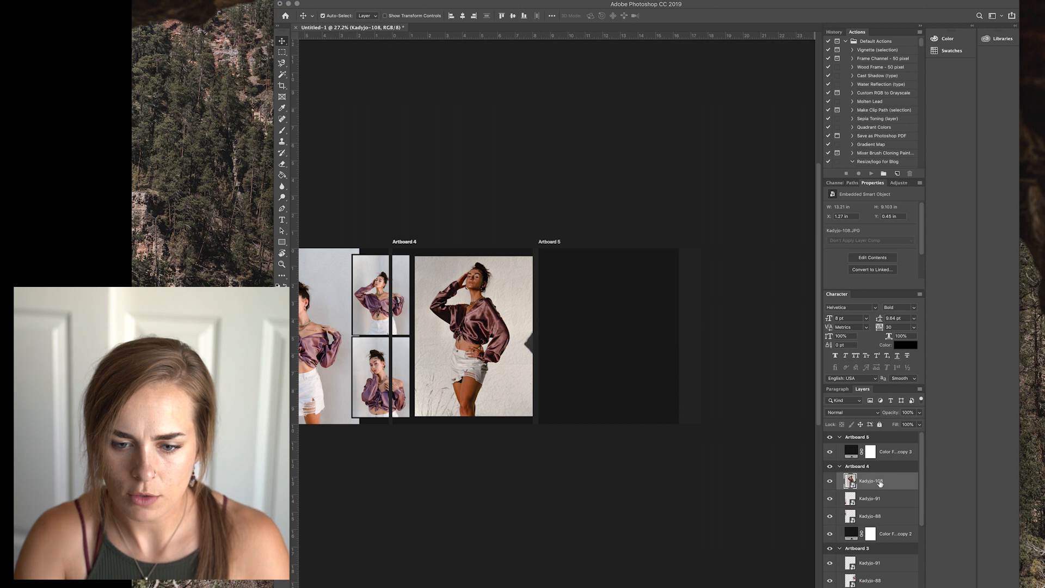
pyautogui.press('super+j')
pyautogui.moveTo(880, 483); pyautogui.dragTo(881, 444)
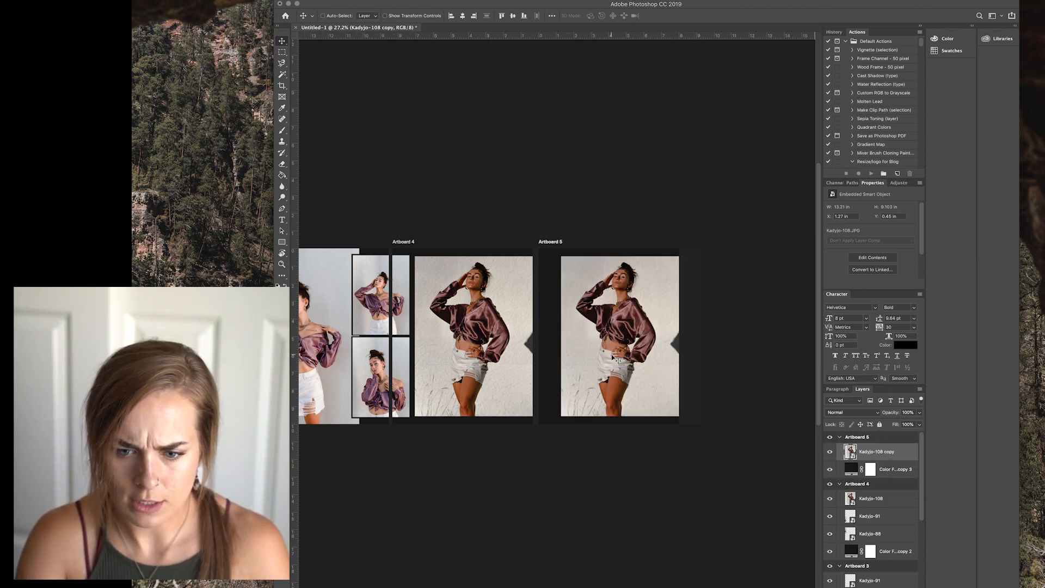
# Step: Move Artboard 5 flush against Artboard 4 and shift the Kadyjo-108 copy so the photo continues across the shared edge
pyautogui.click(880, 439)
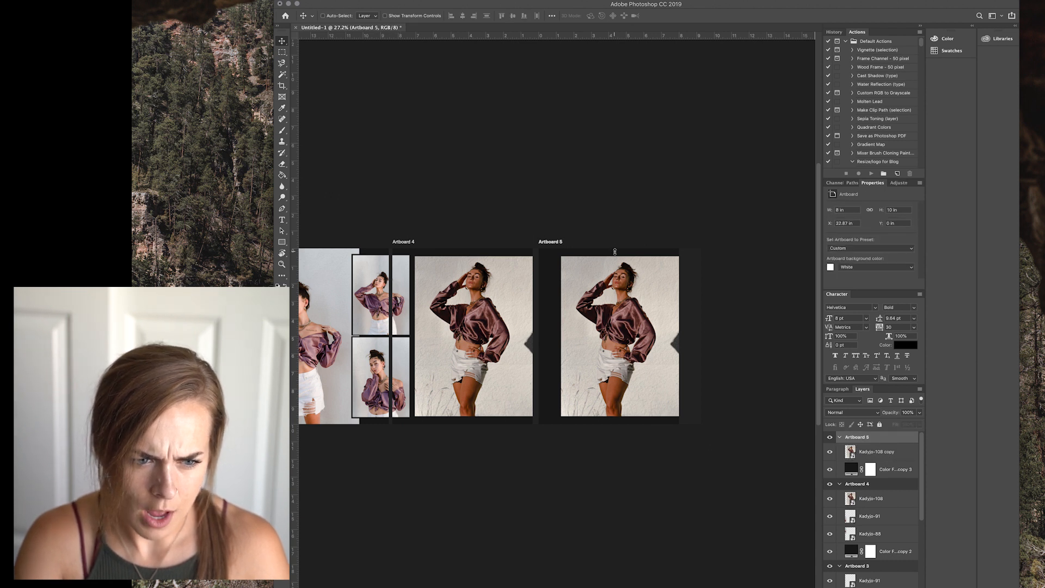
pyautogui.scroll(3, 571, 313)
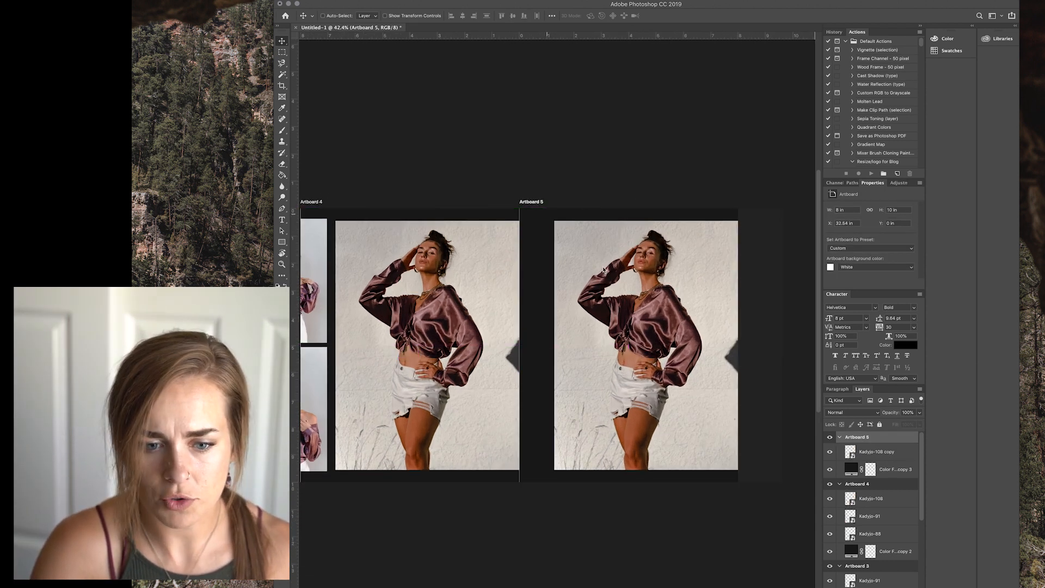
pyautogui.click(879, 452)
pyautogui.moveTo(685, 357); pyautogui.dragTo(468, 357)
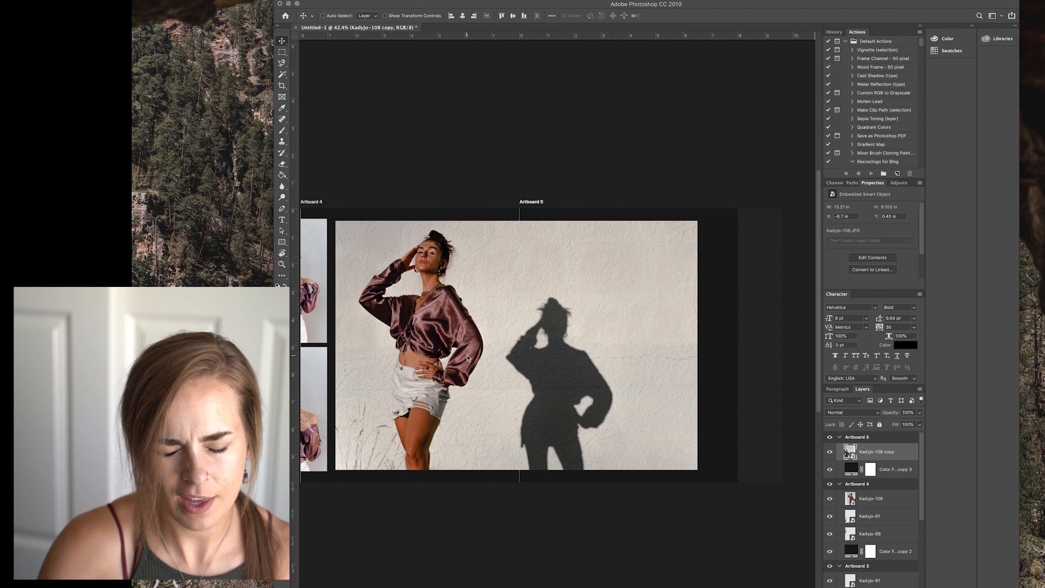
# Step: Place Kadyjo-110.JPG embedded above Artboard 5's color fill, scaled to about 4.7 x 7 in near the artboard's outer edge
pyautogui.press('super+minus')
pyautogui.press('super+minus')
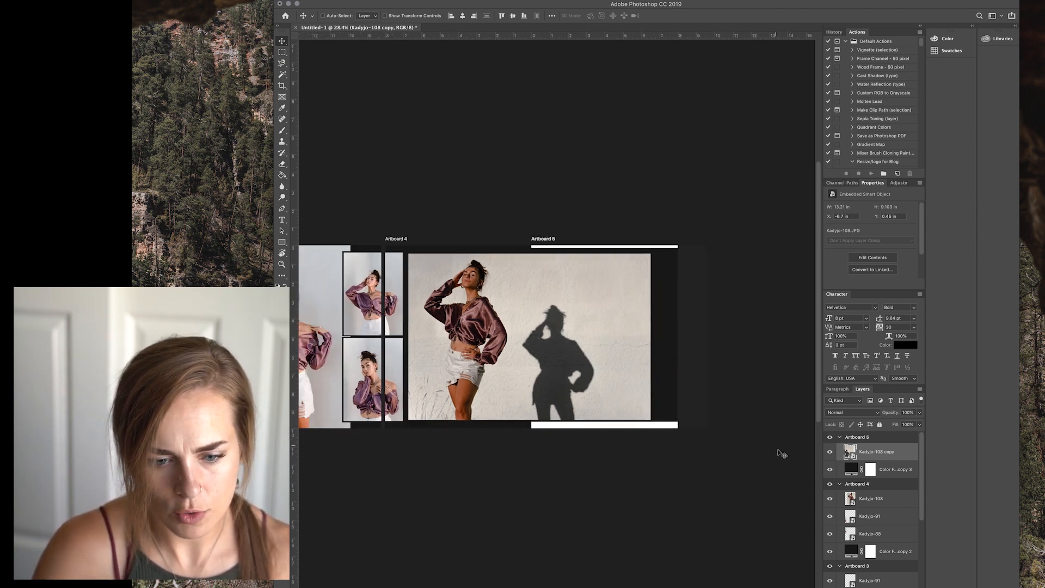
pyautogui.press('super+minus')
pyautogui.press('super+plus')
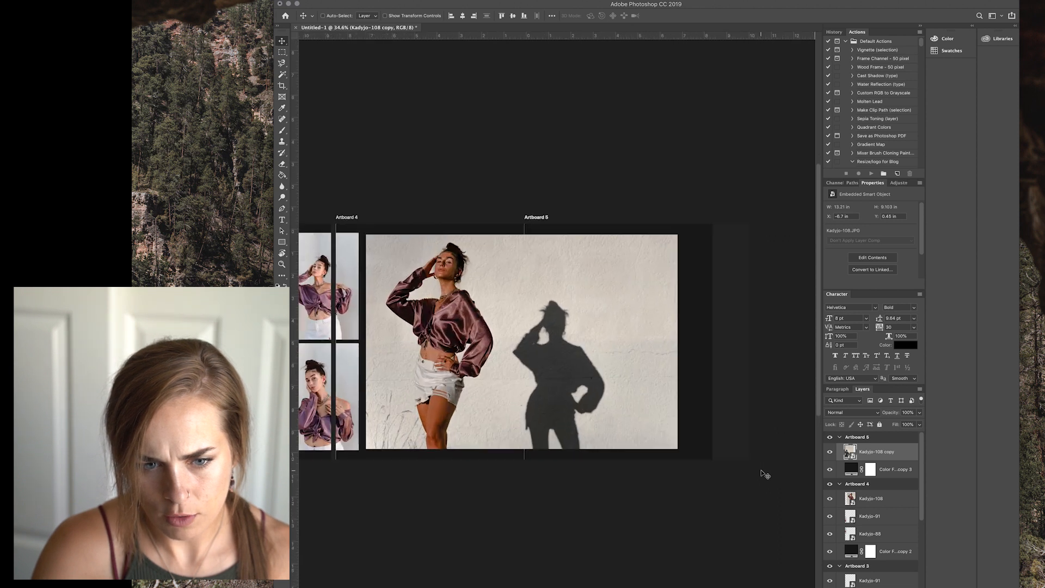
pyautogui.hotkey('alt', '[')
pyautogui.press('super+minus')
pyautogui.press('super+plus')
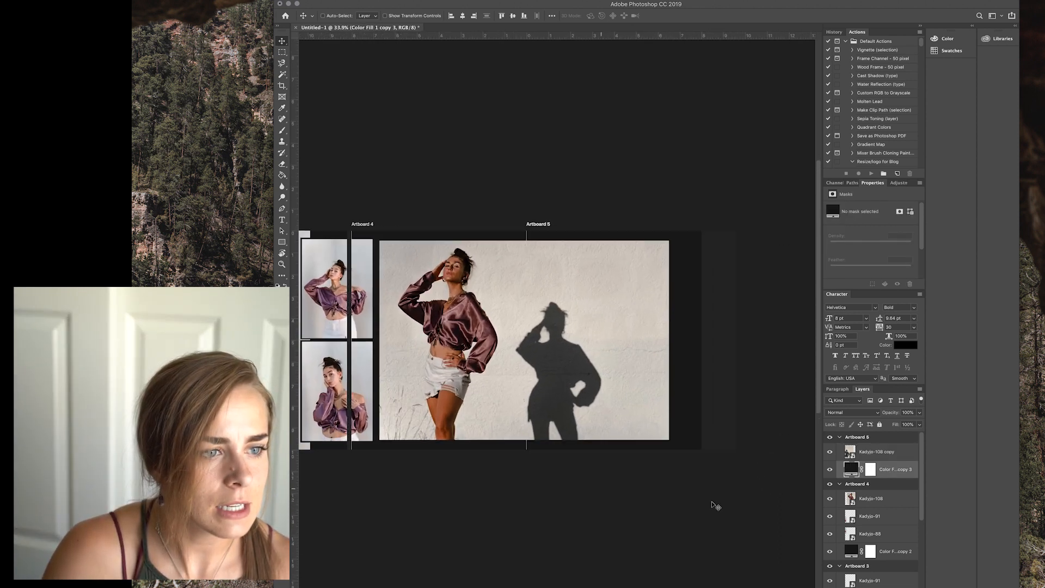
pyautogui.click(205, 0)
pyautogui.click(235, 152)
pyautogui.click(638, 171)
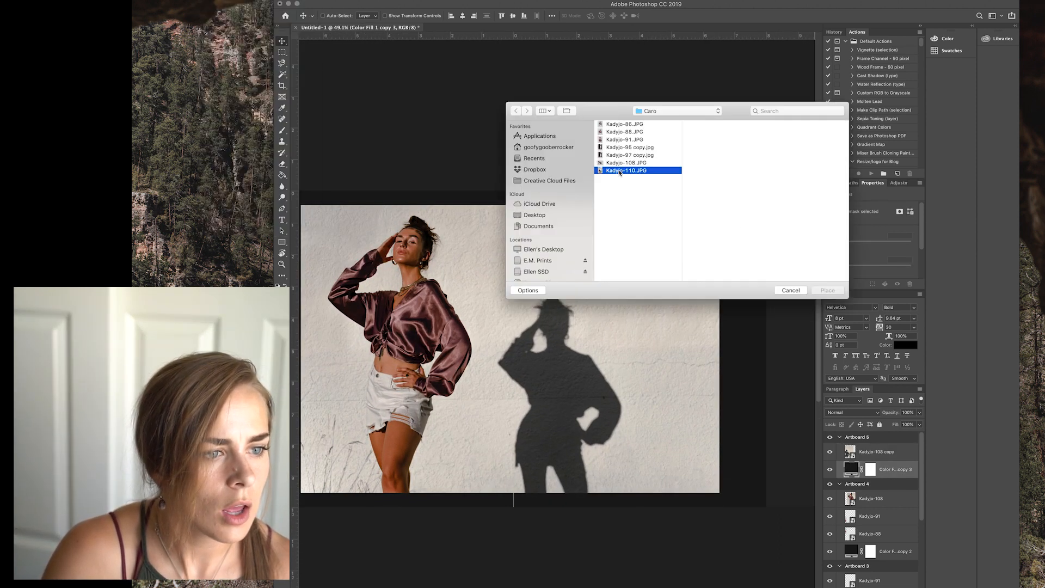
pyautogui.click(829, 292)
pyautogui.moveTo(535, 190); pyautogui.dragTo(592, 250)
pyautogui.moveTo(664, 301); pyautogui.dragTo(697, 271)
pyautogui.moveTo(778, 225); pyautogui.dragTo(769, 236)
pyautogui.moveTo(614, 478); pyautogui.dragTo(635, 469)
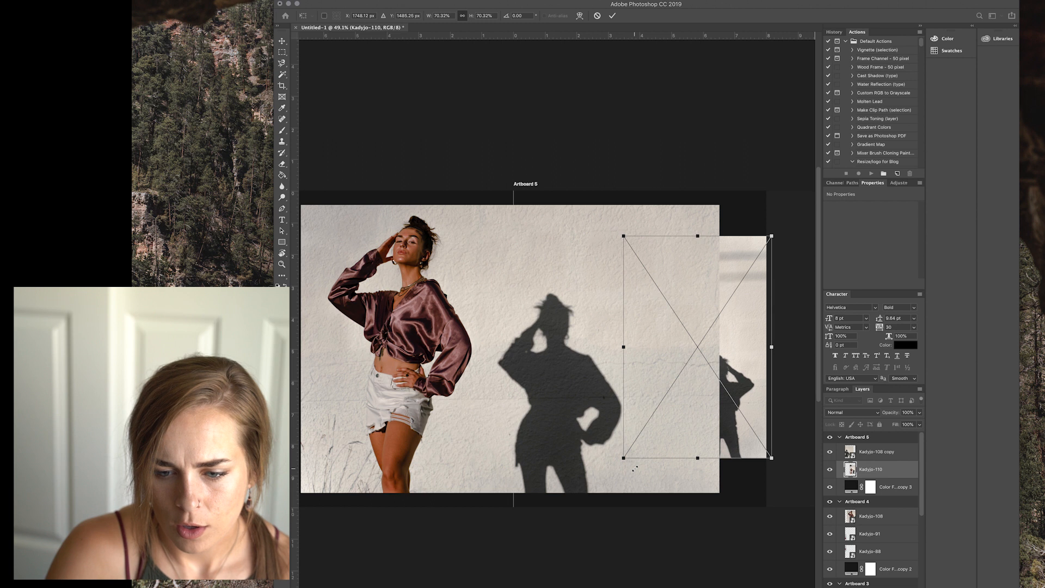
pyautogui.press('Return')
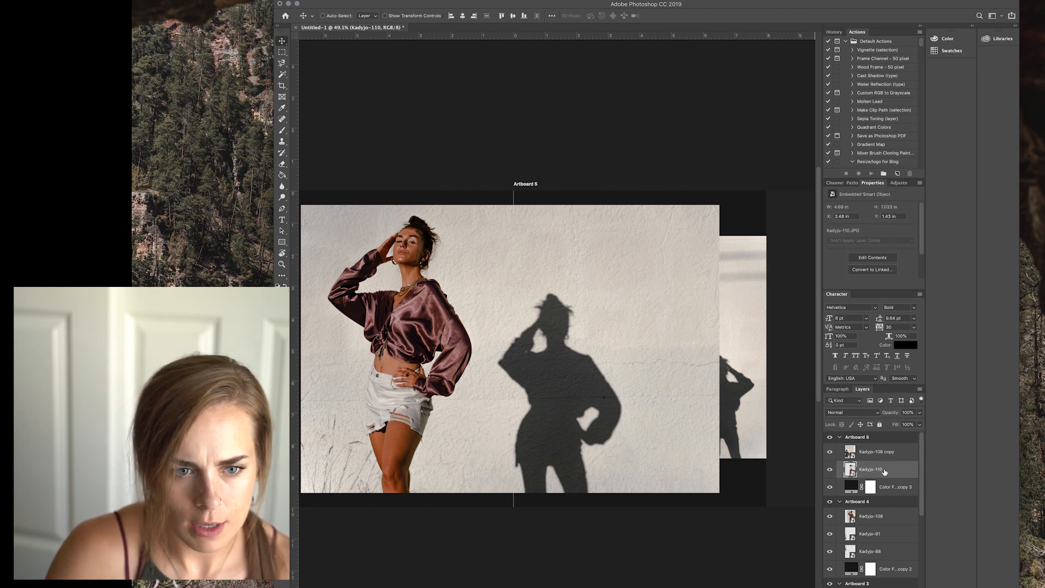
# Step: Bring the Kadyjo-110 layer above the Kadyjo-108 copy, nudge it to about X 3.65 in, and rasterize it
pyautogui.moveTo(885, 469); pyautogui.dragTo(884, 450)
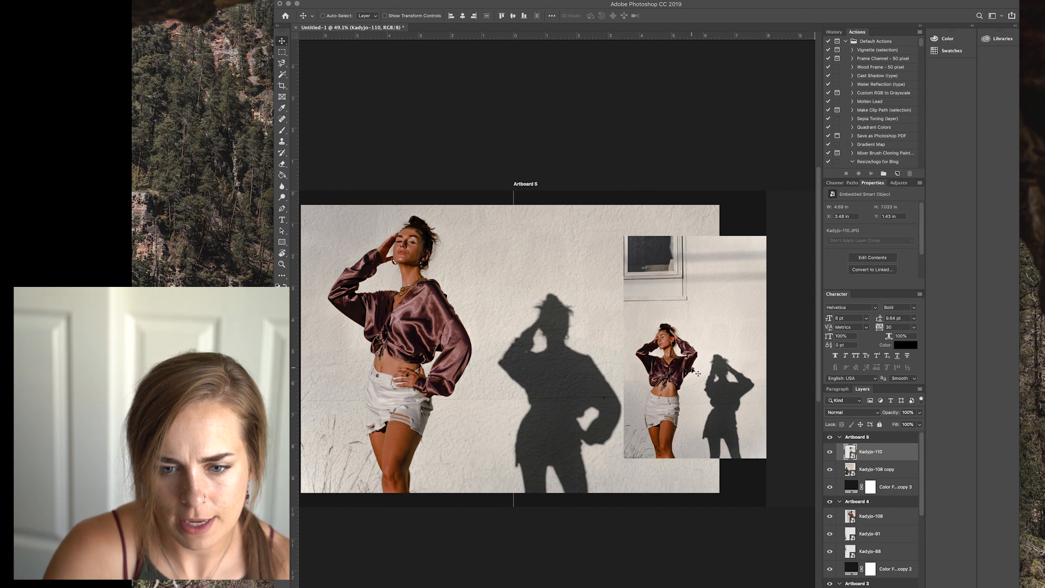
pyautogui.moveTo(693, 368); pyautogui.dragTo(698, 369)
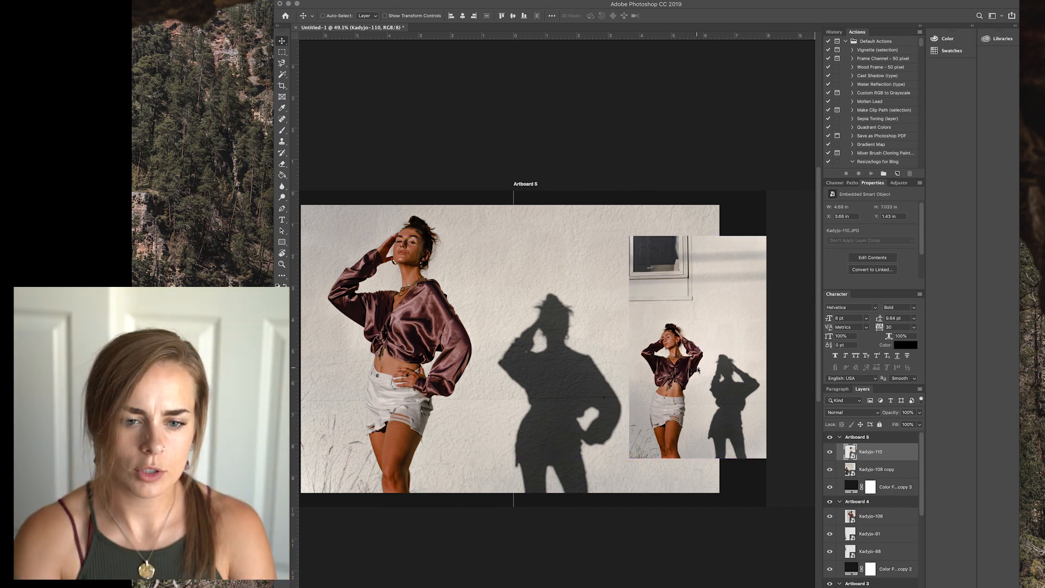
pyautogui.rightClick(891, 452)
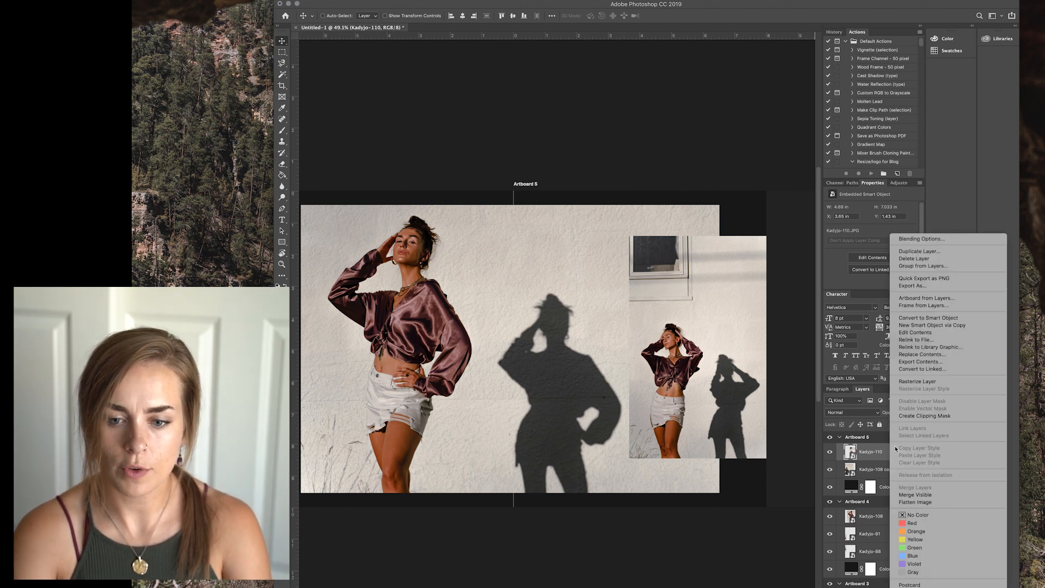
pyautogui.click(917, 382)
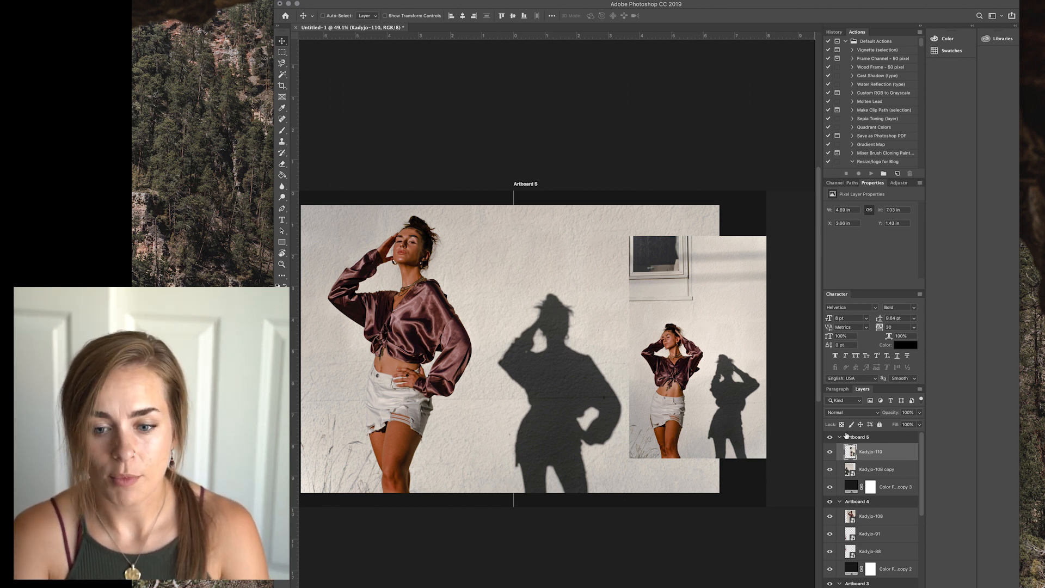
# Step: Delete the strip with the window from the top of the Kadyjo-110 photo, deselect, and move the remaining photo up about 1 in
pyautogui.click(282, 52)
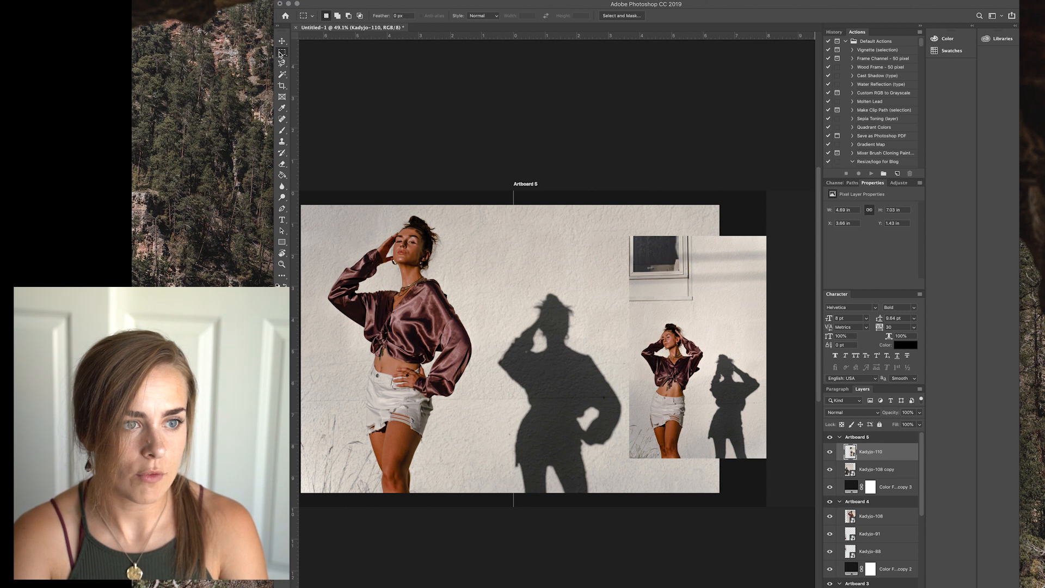
pyautogui.rightClick(280, 53)
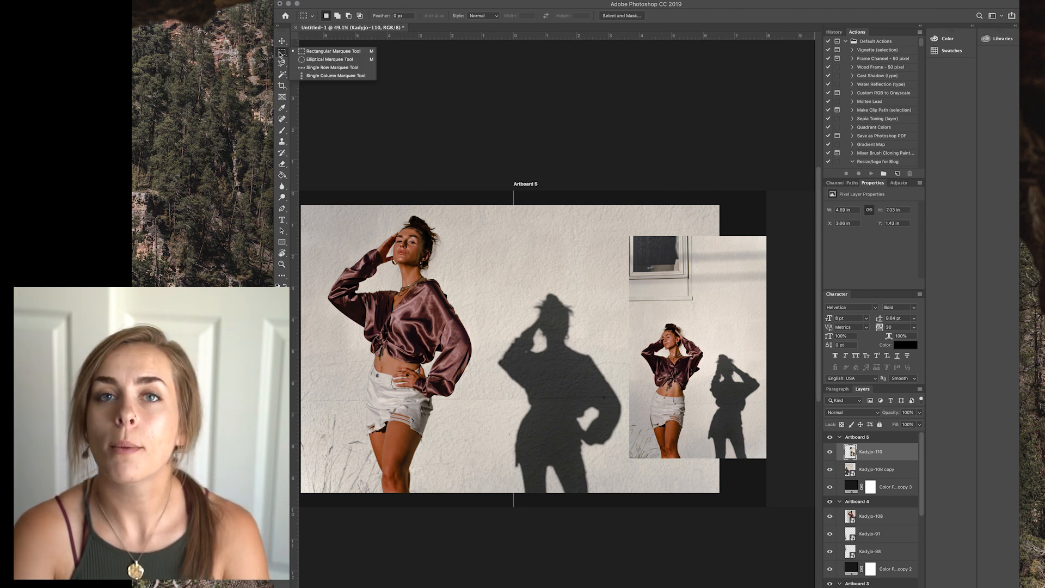
pyautogui.click(281, 55)
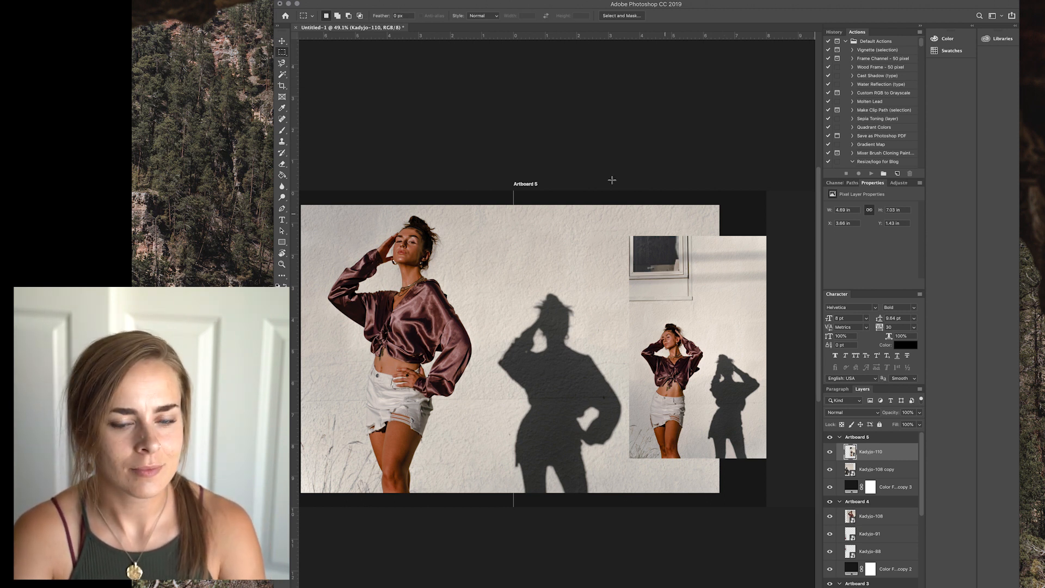
pyautogui.moveTo(608, 223); pyautogui.dragTo(808, 302)
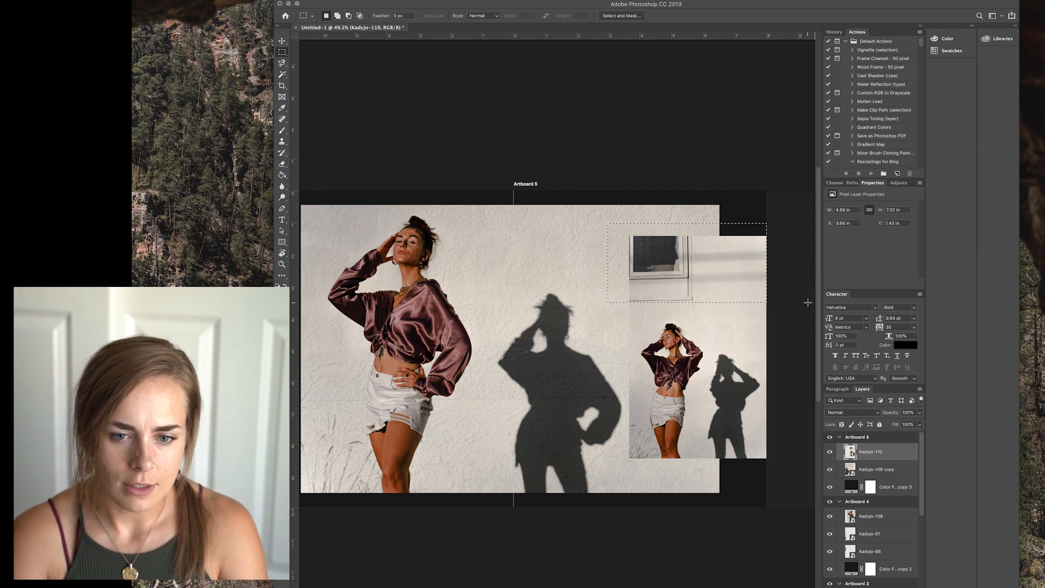
pyautogui.press('Delete')
pyautogui.click(729, 337)
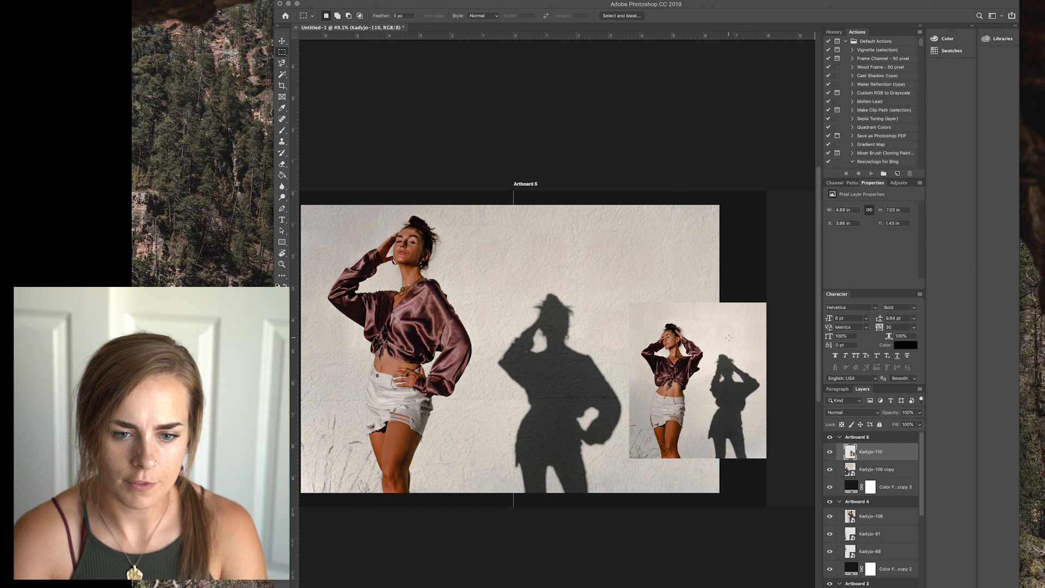
pyautogui.click(283, 42)
pyautogui.moveTo(705, 360); pyautogui.dragTo(708, 330)
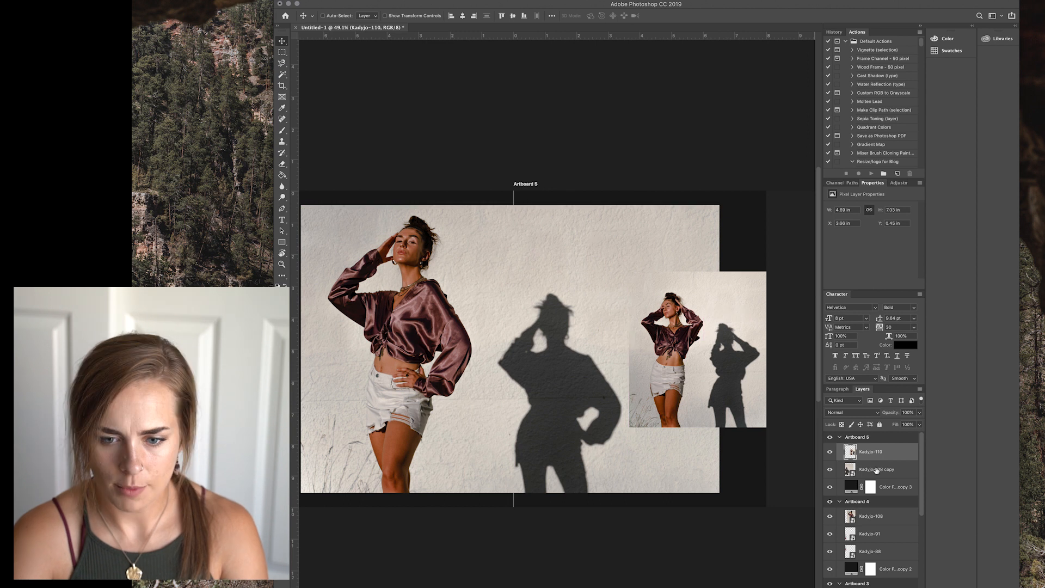
# Step: Rasterize the Kadyjo-108 copy and delete a rectangle slightly larger than the Kadyjo-110 photo from it, leaving a thin dark border
pyautogui.rightClick(875, 469)
pyautogui.click(914, 383)
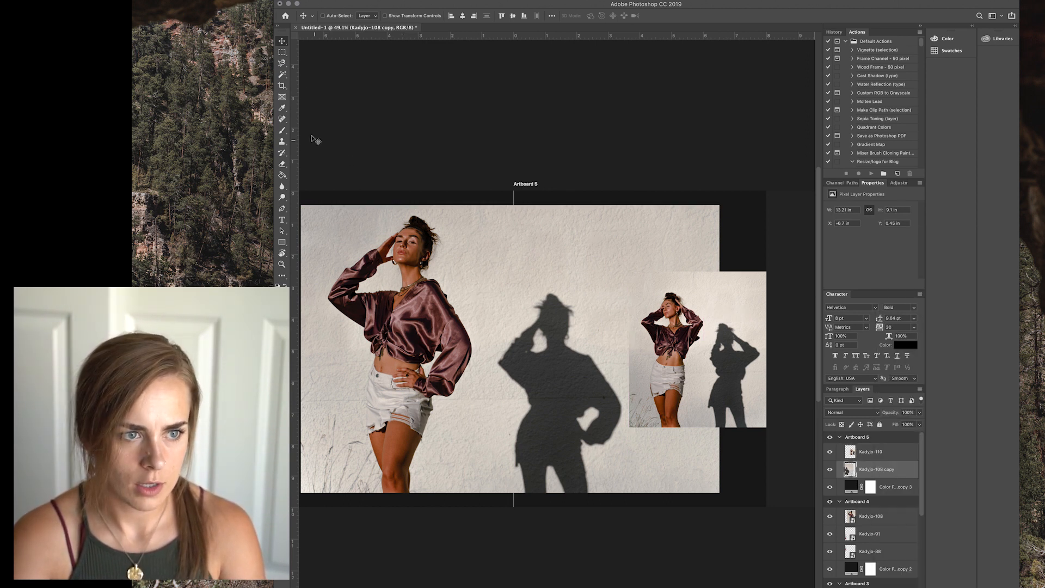
pyautogui.click(282, 51)
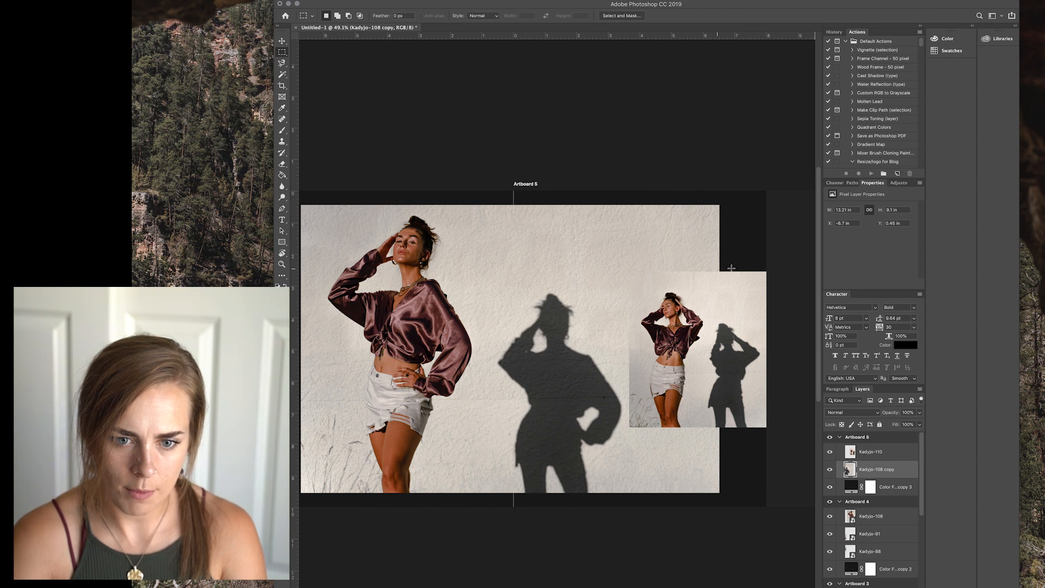
pyautogui.moveTo(722, 267); pyautogui.dragTo(626, 430)
pyautogui.press('Delete')
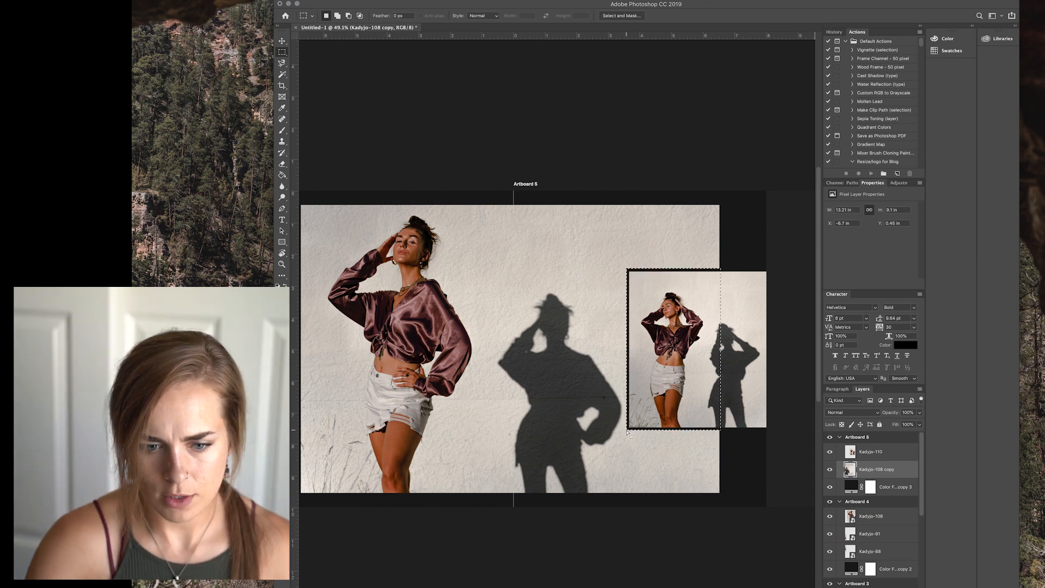
pyautogui.press('super+d')
# Step: Shift Artboard 5 slightly outward so that a narrow gap separates it from Artboard 4
pyautogui.scroll(-3, 660, 456)
pyautogui.scroll(-5, 660, 456)
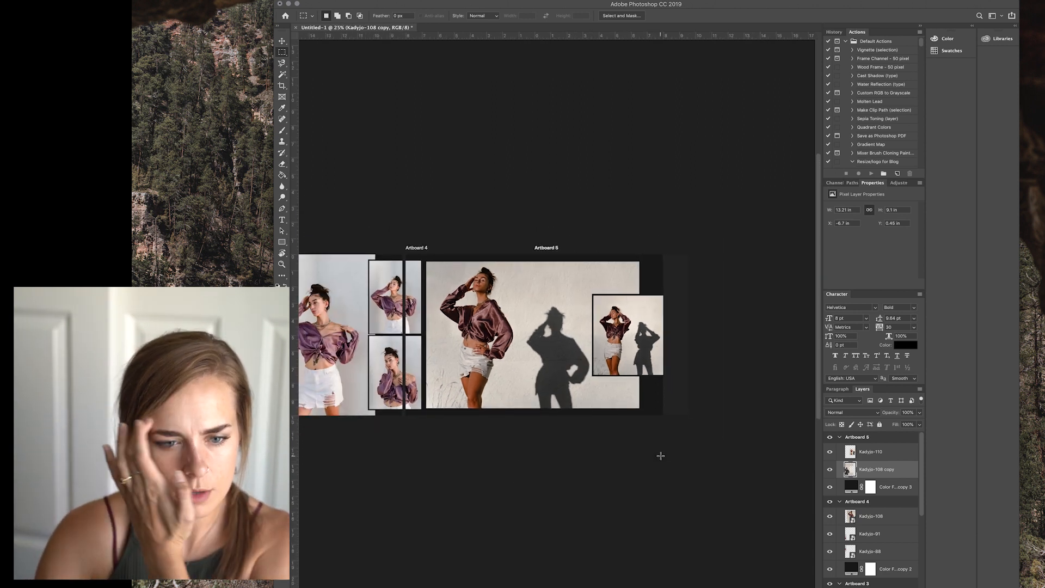
pyautogui.scroll(-3, 660, 456)
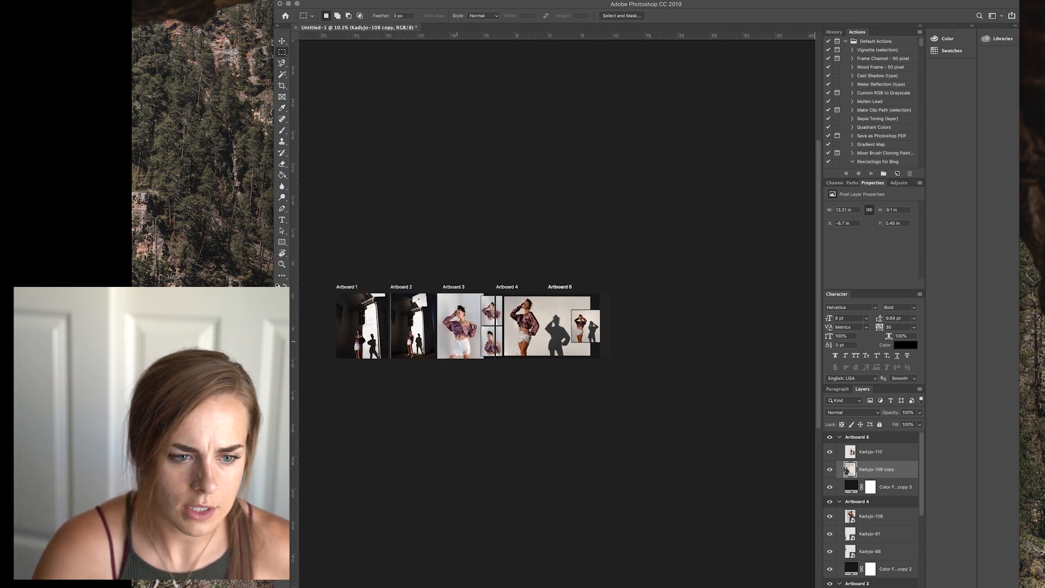
pyautogui.scroll(2, 457, 341)
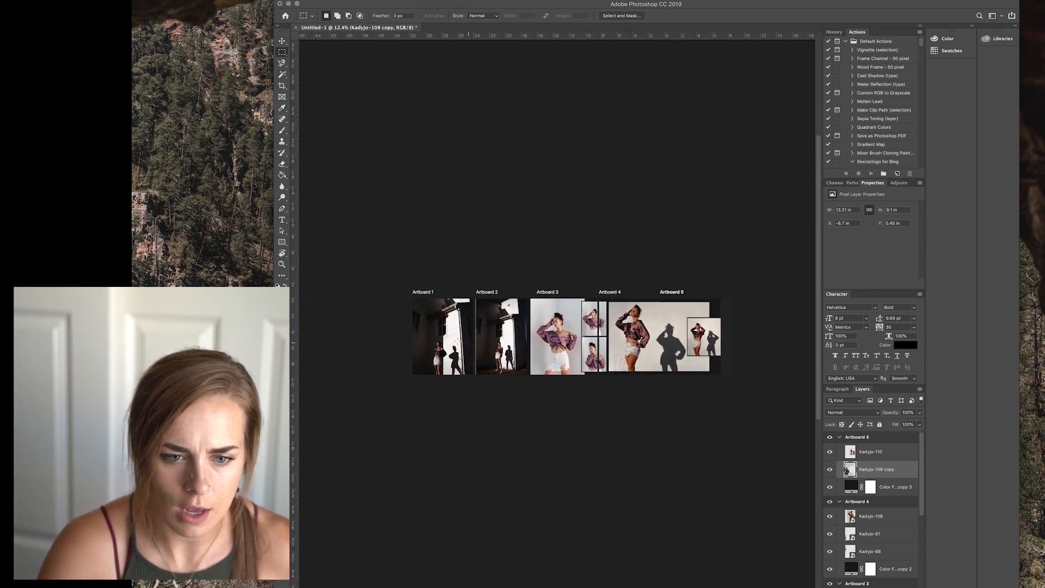
pyautogui.scroll(1, 458, 341)
pyautogui.click(866, 438)
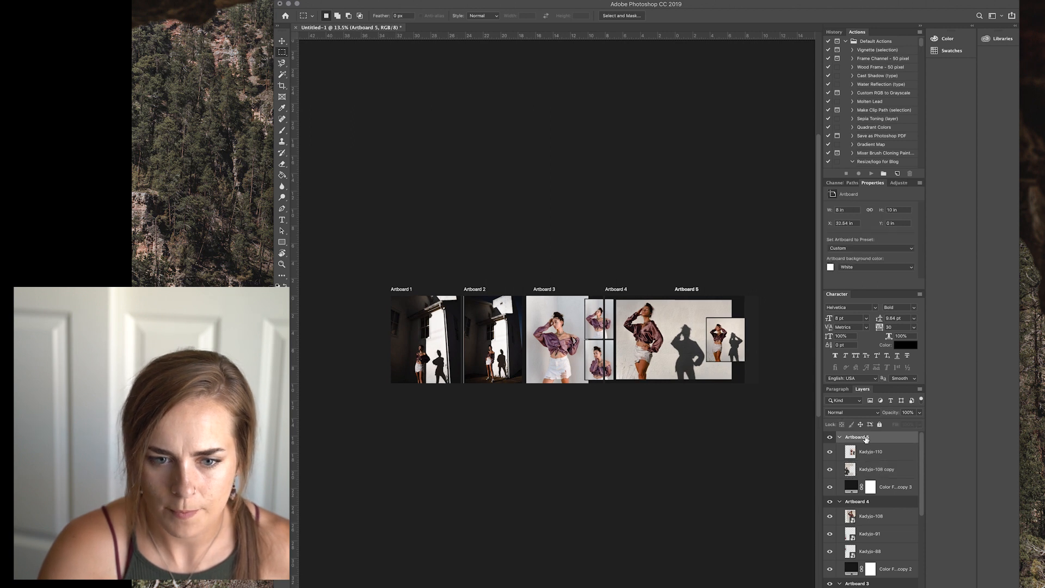
pyautogui.click(282, 41)
pyautogui.moveTo(719, 312); pyautogui.dragTo(725, 312)
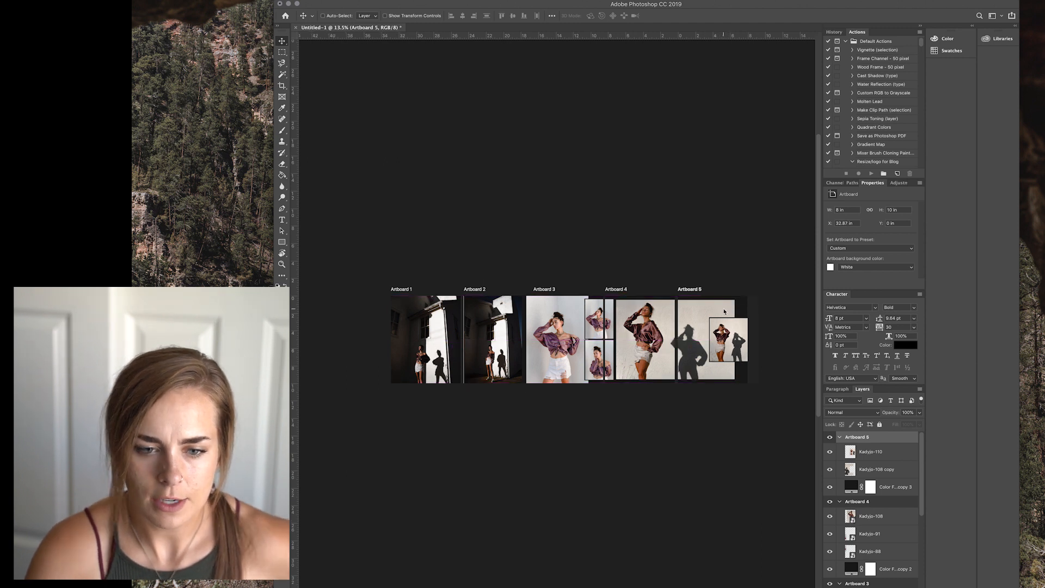
# Step: Open Export As for the document, select Artboards 1 to 5, and set their file format to JPG
pyautogui.scroll(-4, 722, 311)
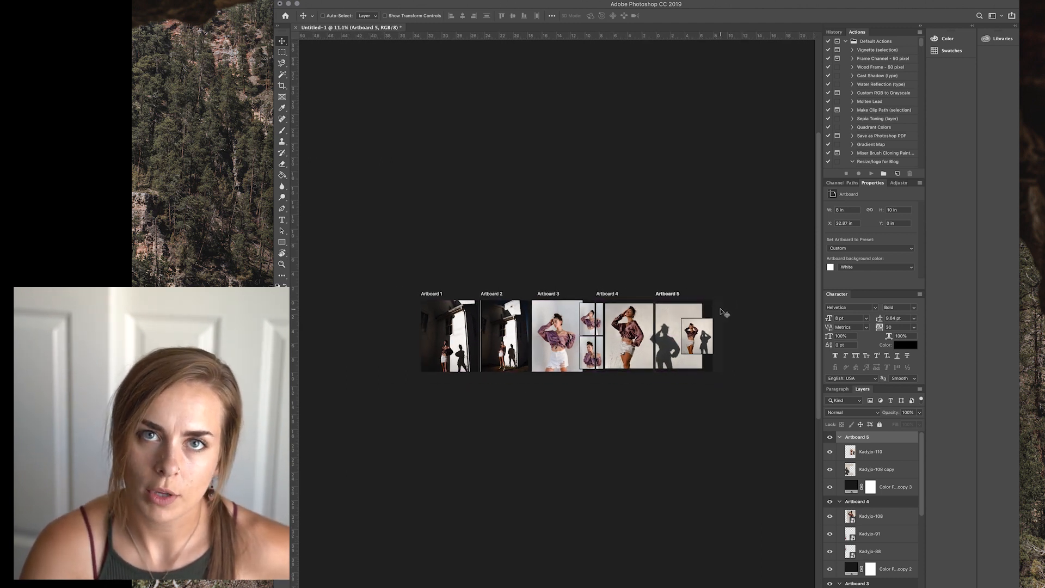
pyautogui.scroll(3, 724, 312)
pyautogui.scroll(2, 722, 312)
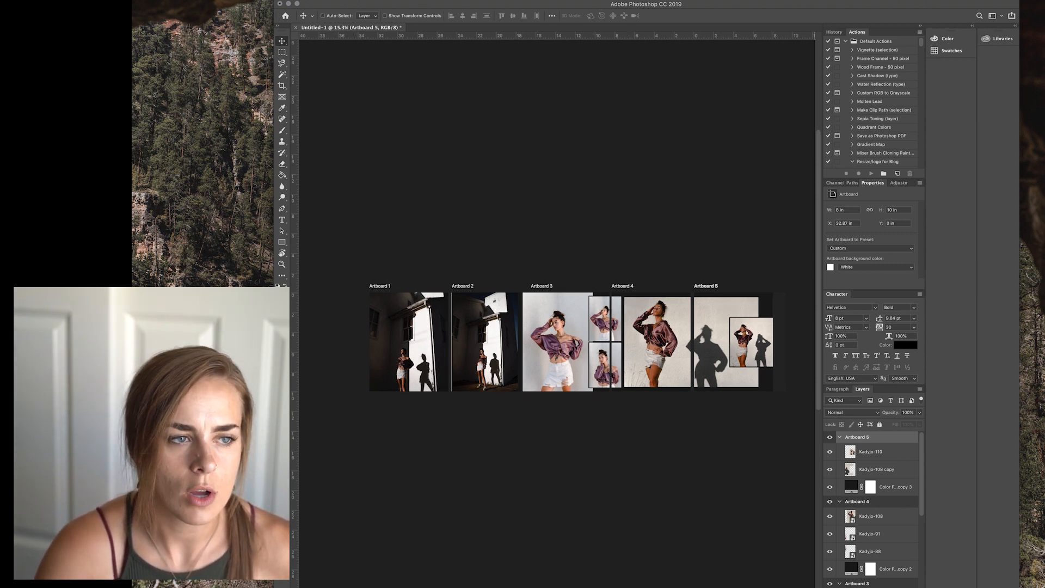
pyautogui.click(206, 0)
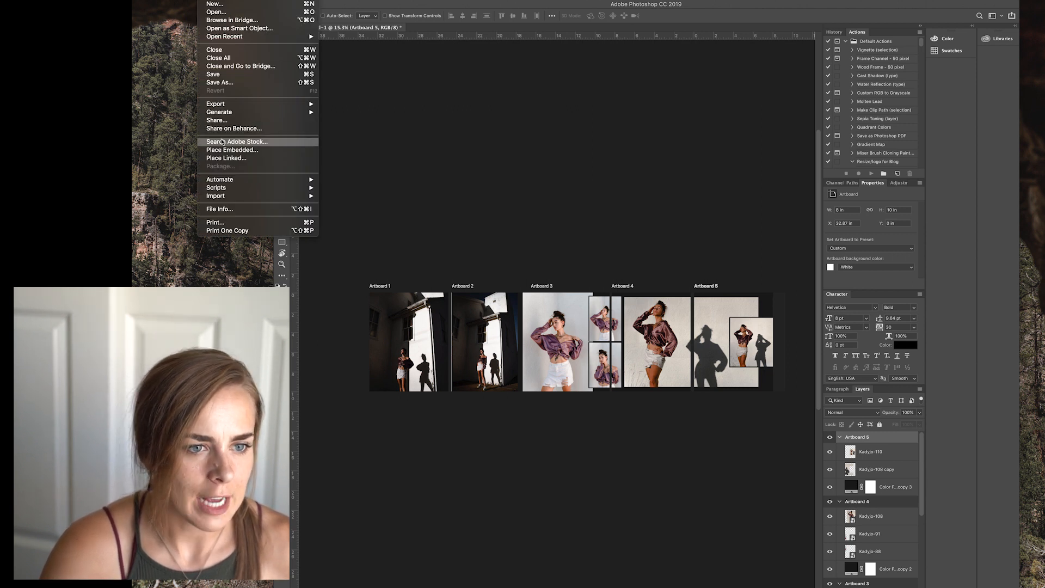
pyautogui.moveTo(224, 107)
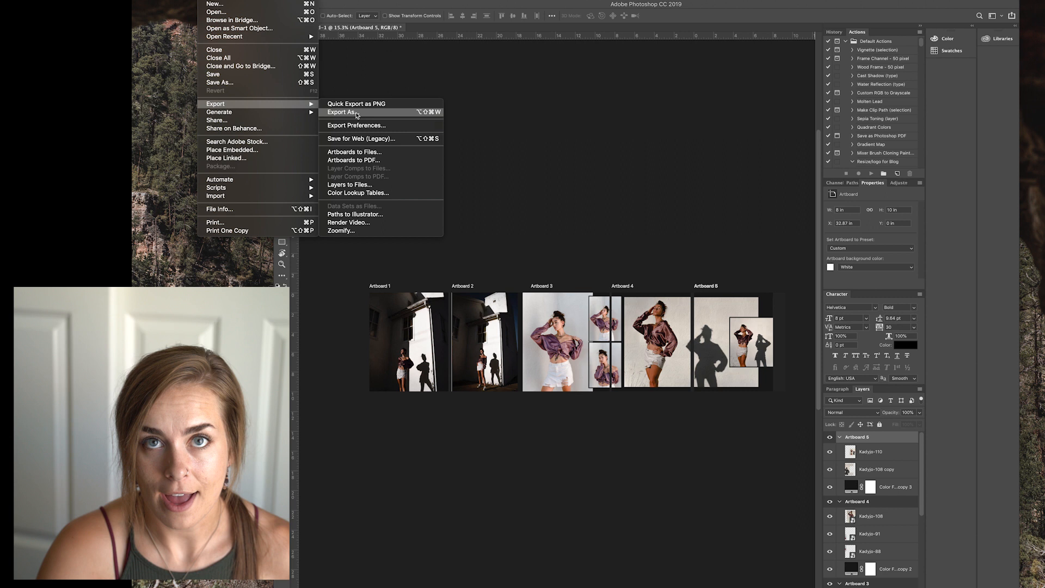
pyautogui.click(342, 112)
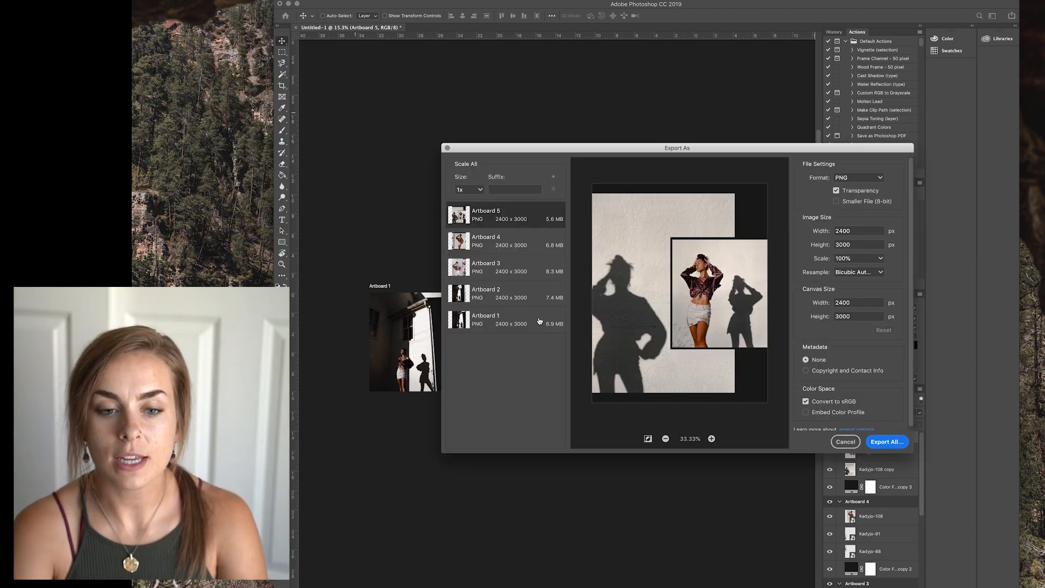
pyautogui.keyDown('shift'); pyautogui.click(540, 322); pyautogui.keyUp('shift')
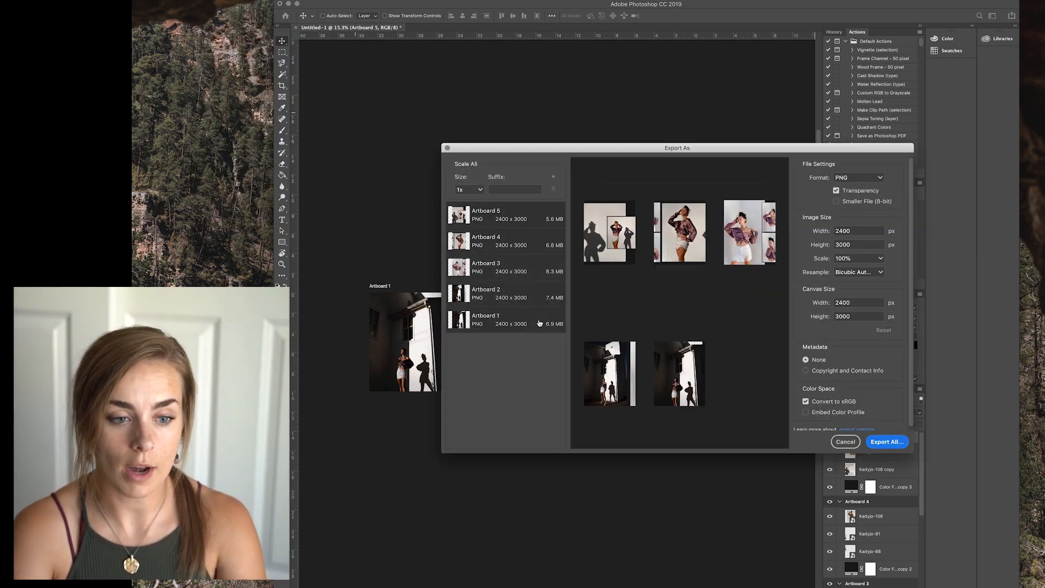
pyautogui.click(882, 180)
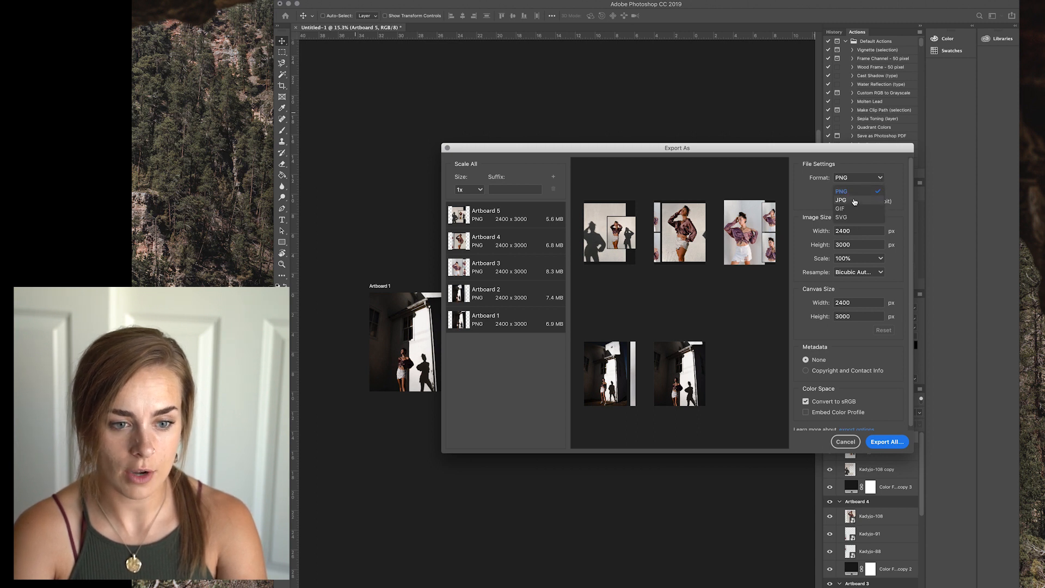
pyautogui.click(857, 190)
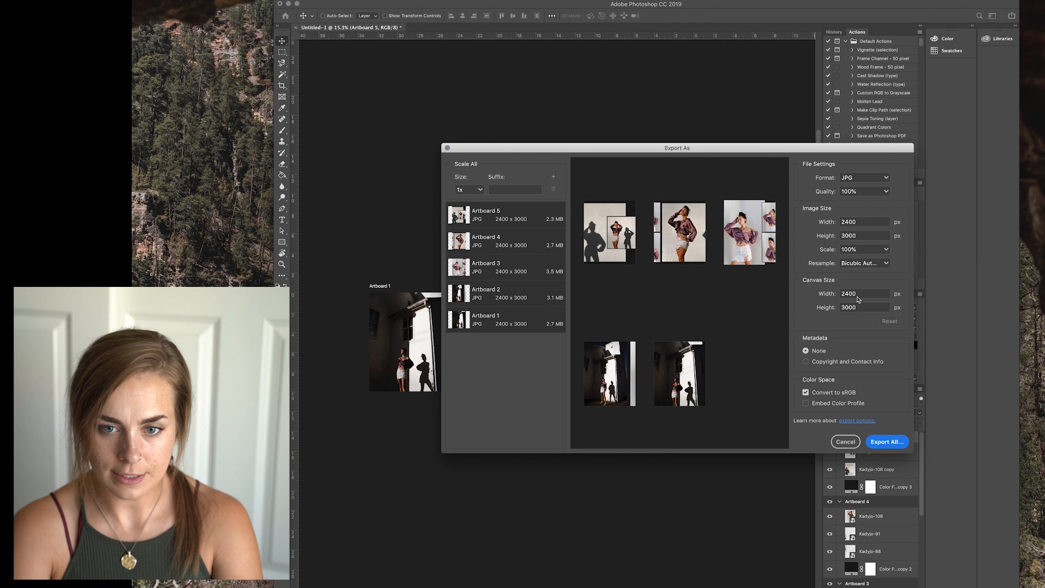
# Step: Export all the artboards into the Caro folder on the external SSD
pyautogui.click(887, 442)
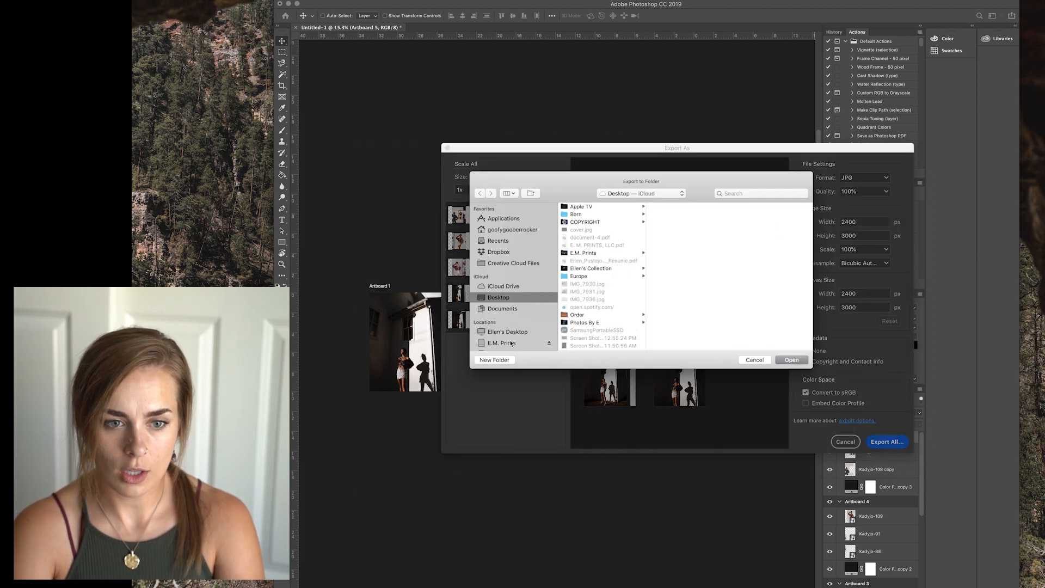
pyautogui.click(512, 343)
pyautogui.scroll(-3, 512, 335)
pyautogui.click(512, 323)
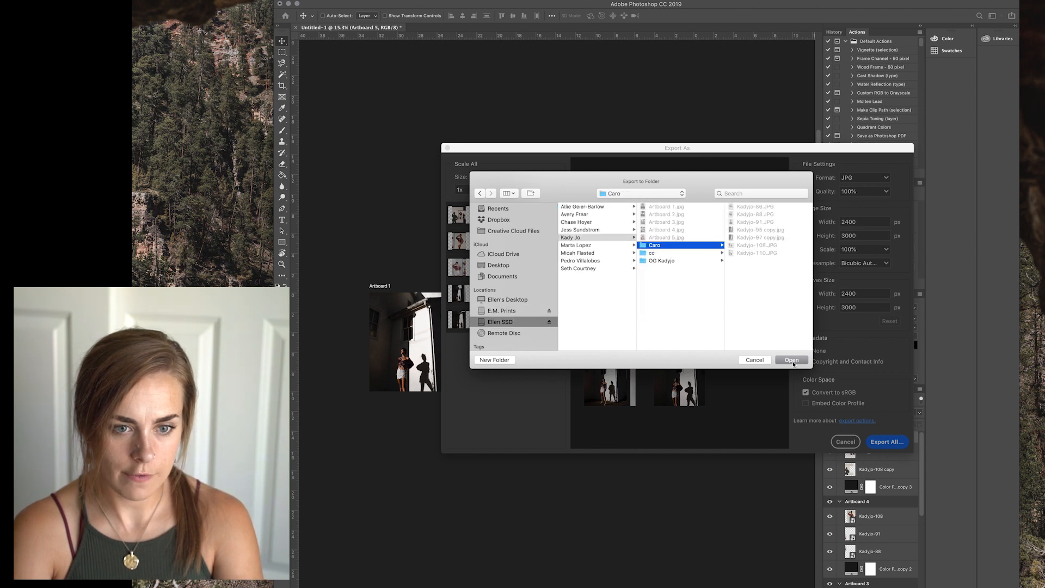
pyautogui.click(792, 360)
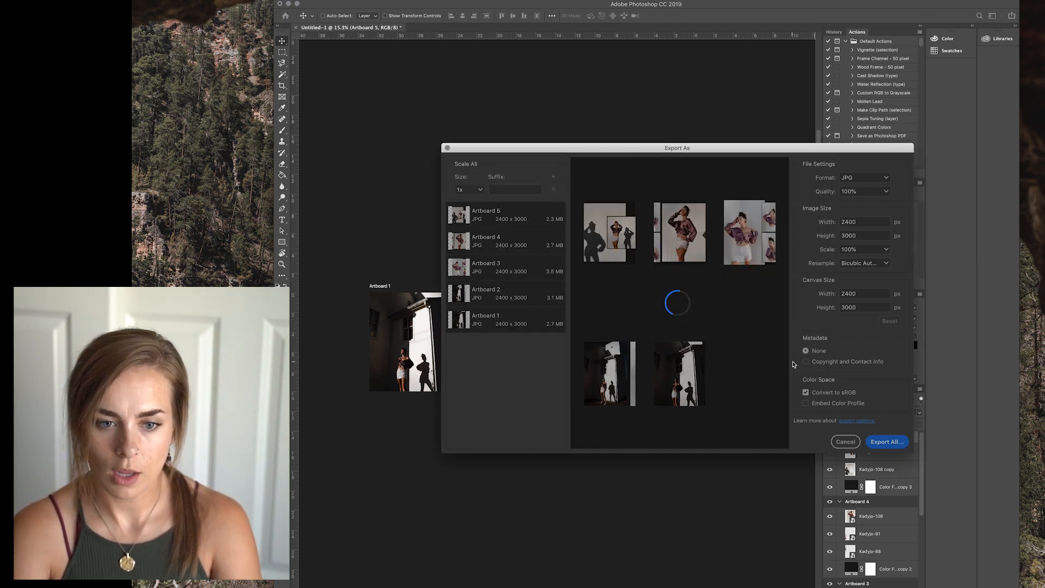